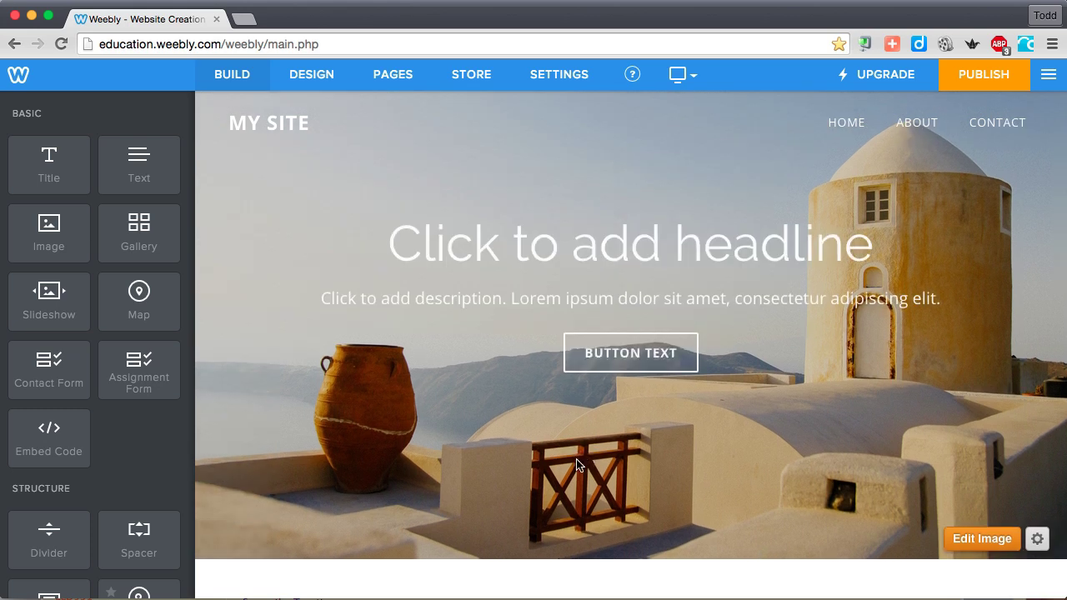
Change the home page's layout from Landing Page to Short Header
{"action": "scroll", "coordinate": [577, 488], "scroll_direction": "down", "scroll_amount": 10}
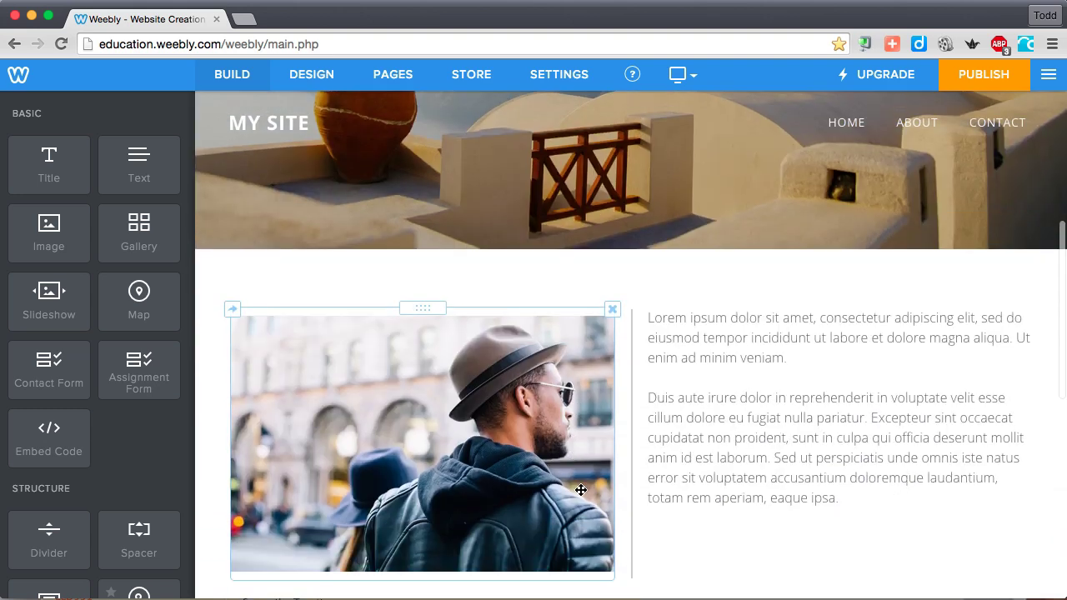
{"action": "scroll", "coordinate": [587, 371], "scroll_direction": "up", "scroll_amount": 10}
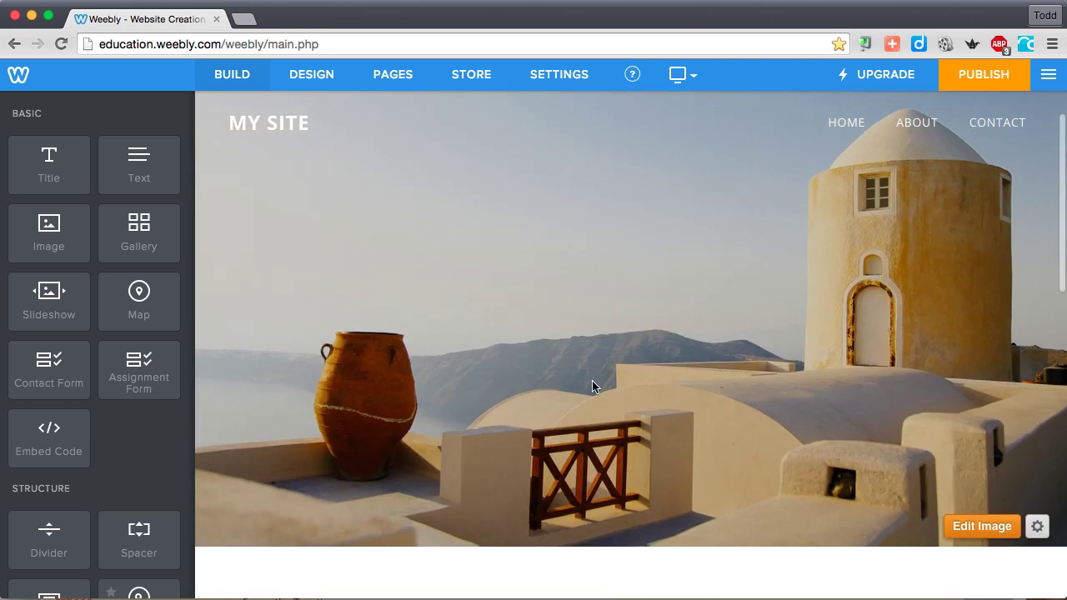
{"action": "scroll", "coordinate": [979, 492], "scroll_direction": "down", "scroll_amount": 1}
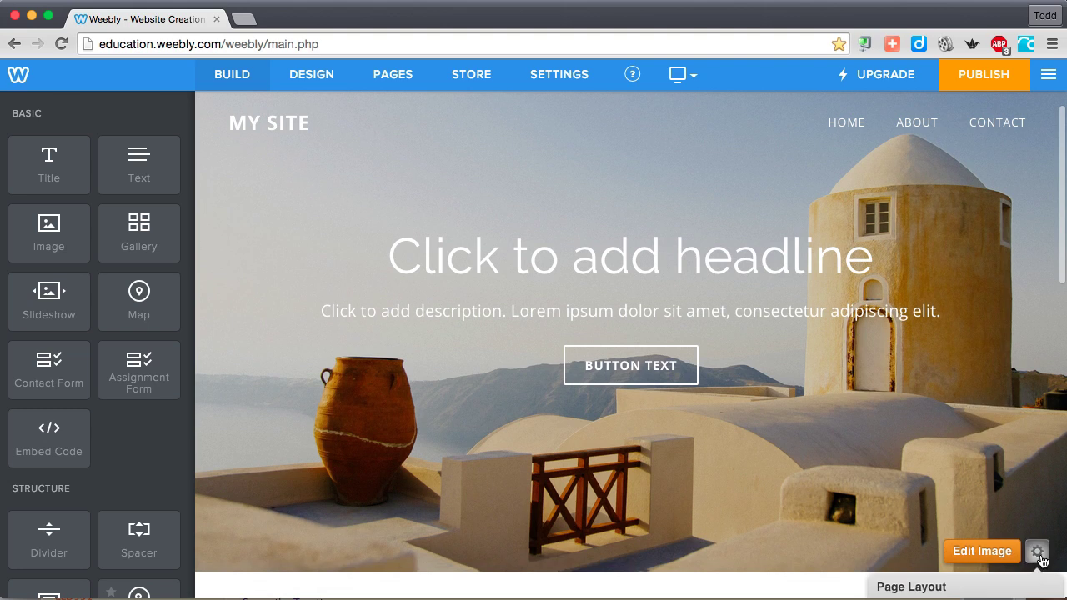
{"action": "scroll", "coordinate": [1037, 533], "scroll_direction": "down", "scroll_amount": 5}
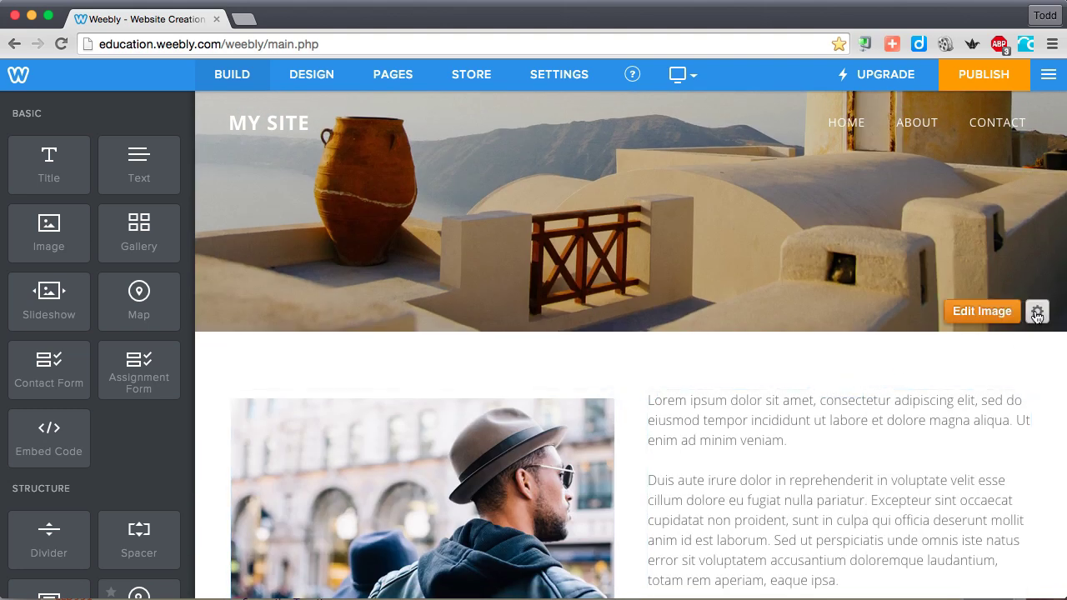
{"action": "left_click", "coordinate": [1037, 313]}
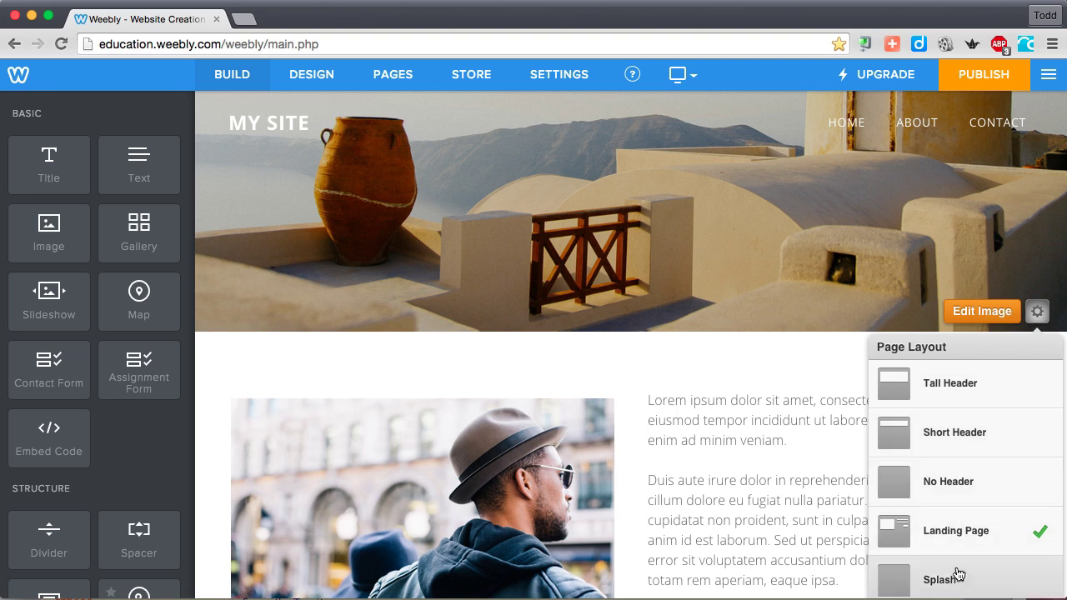
{"action": "left_click", "coordinate": [952, 432]}
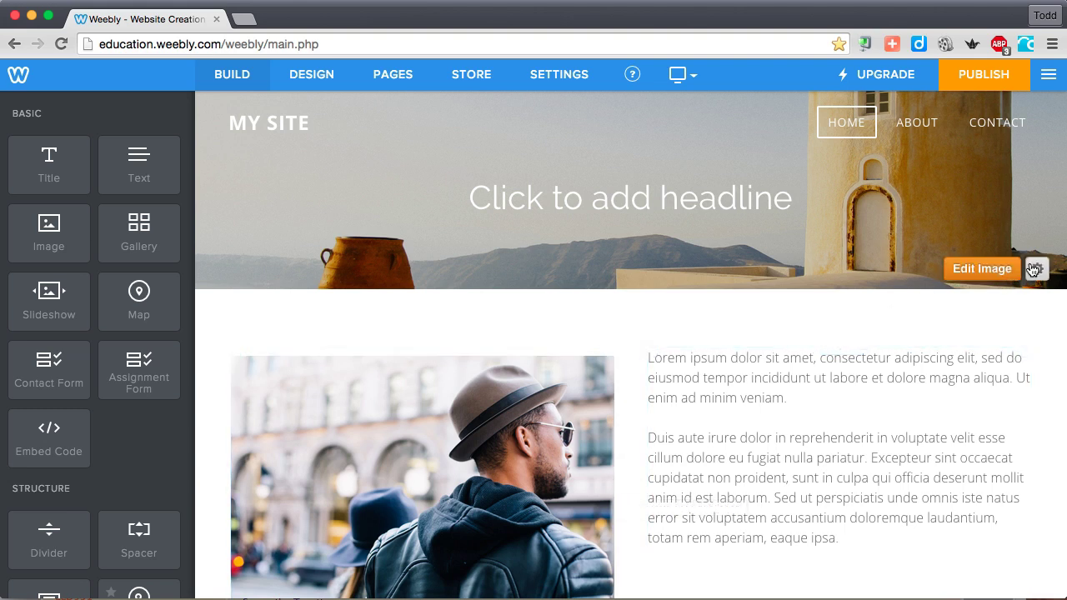
{"action": "left_click", "coordinate": [1036, 268]}
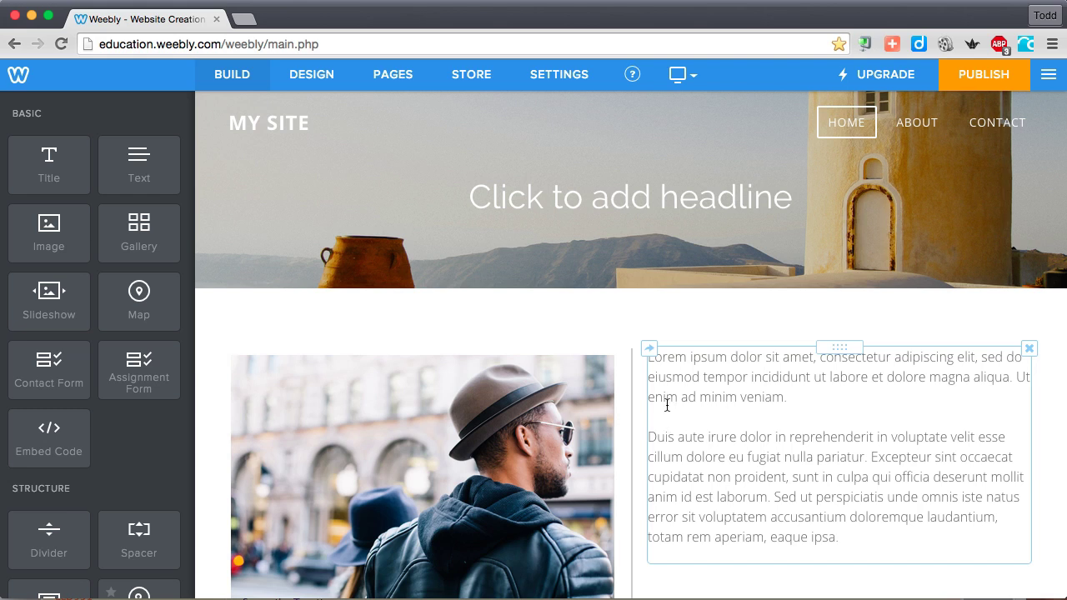
Insert a spacer between the street photo and the paragraph text, and narrow its column from both sides
{"action": "scroll", "coordinate": [666, 405], "scroll_direction": "down", "scroll_amount": 5}
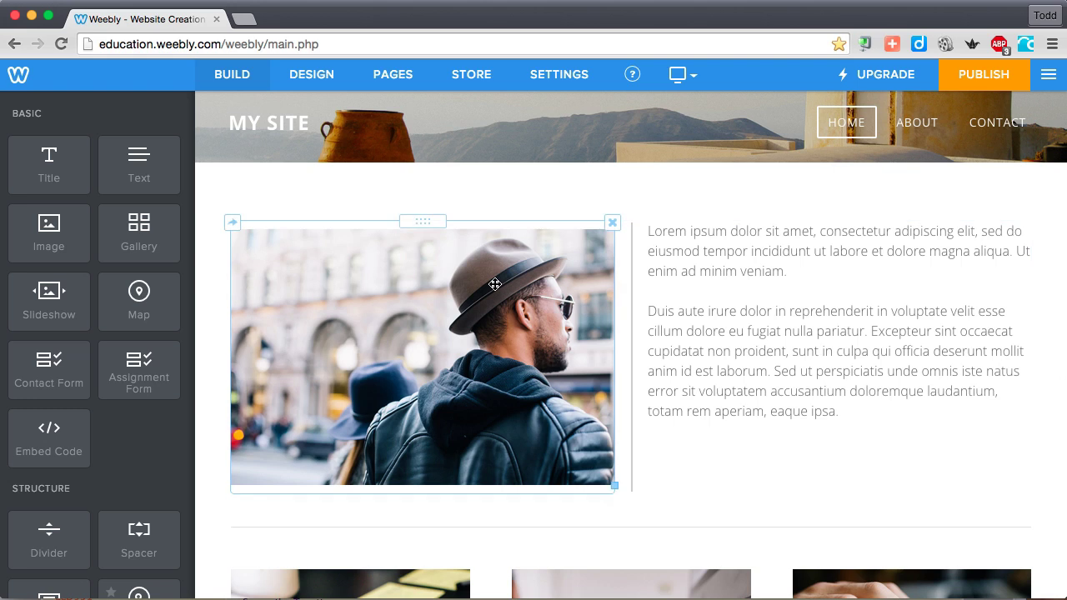
{"action": "scroll", "coordinate": [110, 364], "scroll_direction": "down", "scroll_amount": 5}
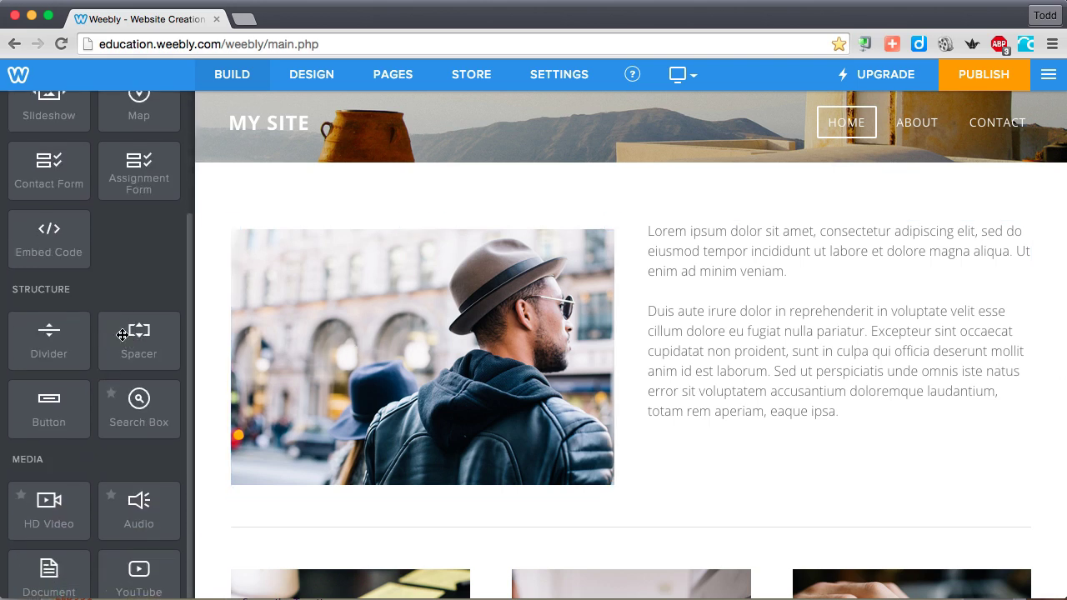
{"action": "left_click_drag", "start_coordinate": [135, 342], "coordinate": [623, 367]}
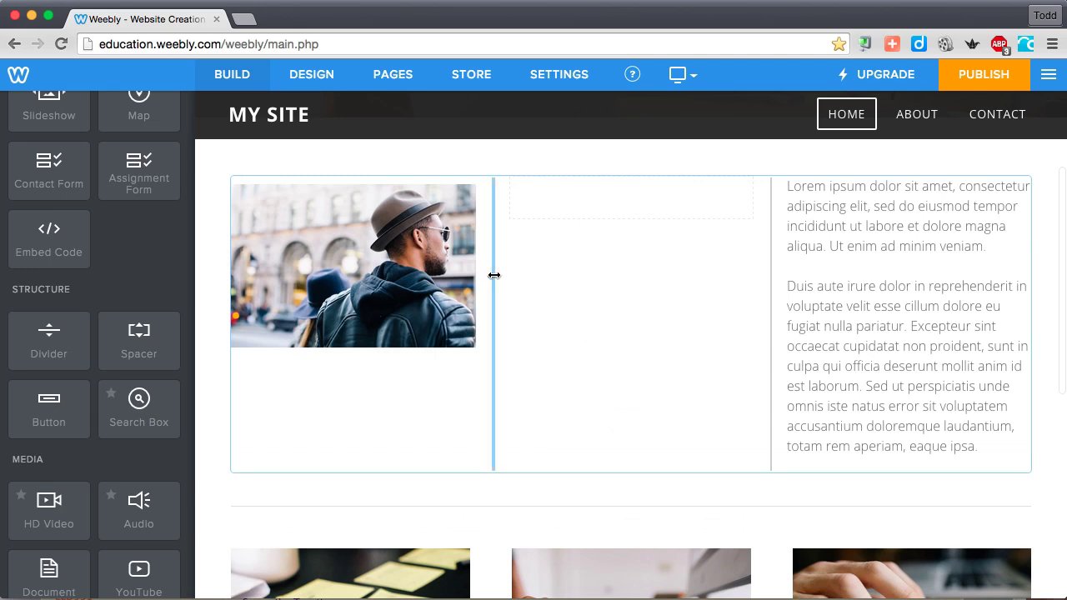
{"action": "left_click_drag", "start_coordinate": [494, 275], "coordinate": [573, 275]}
{"action": "left_click_drag", "start_coordinate": [771, 288], "coordinate": [719, 291]}
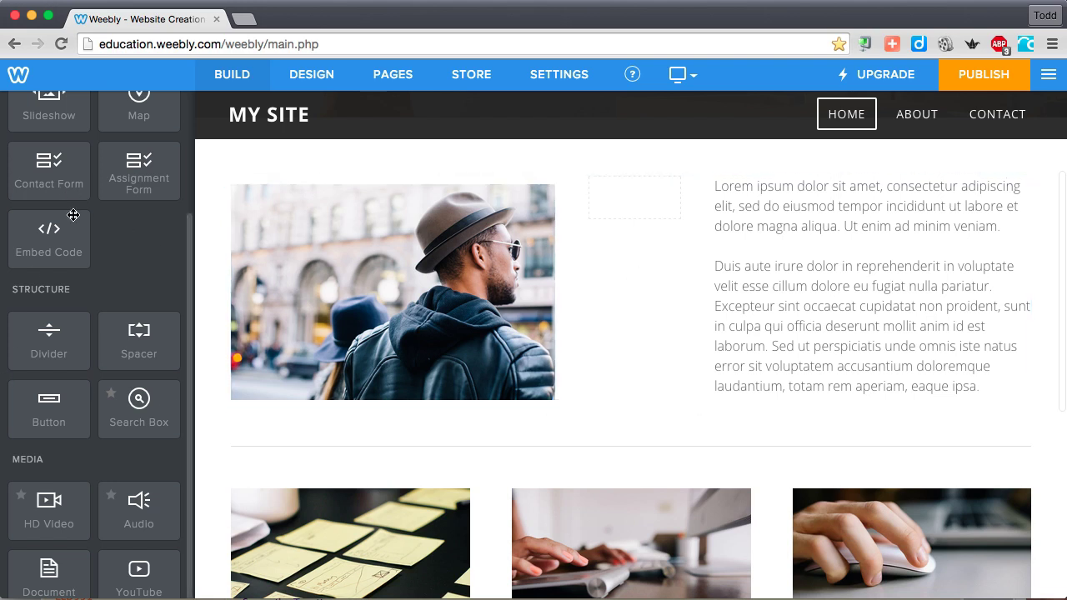
Look over the three skill sections and view the settings of the Learn More button under Skill Two
{"action": "scroll", "coordinate": [75, 235], "scroll_direction": "up", "scroll_amount": 5}
{"action": "left_click_drag", "start_coordinate": [133, 170], "coordinate": [83, 175]}
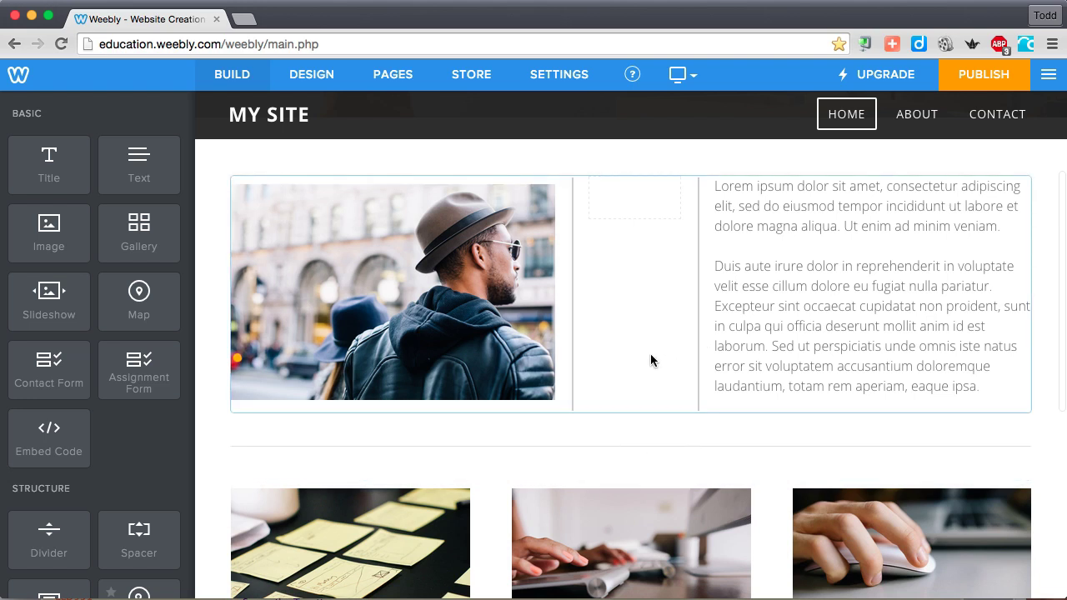
{"action": "scroll", "coordinate": [671, 409], "scroll_direction": "down", "scroll_amount": 5}
{"action": "scroll", "coordinate": [668, 410], "scroll_direction": "down", "scroll_amount": 2}
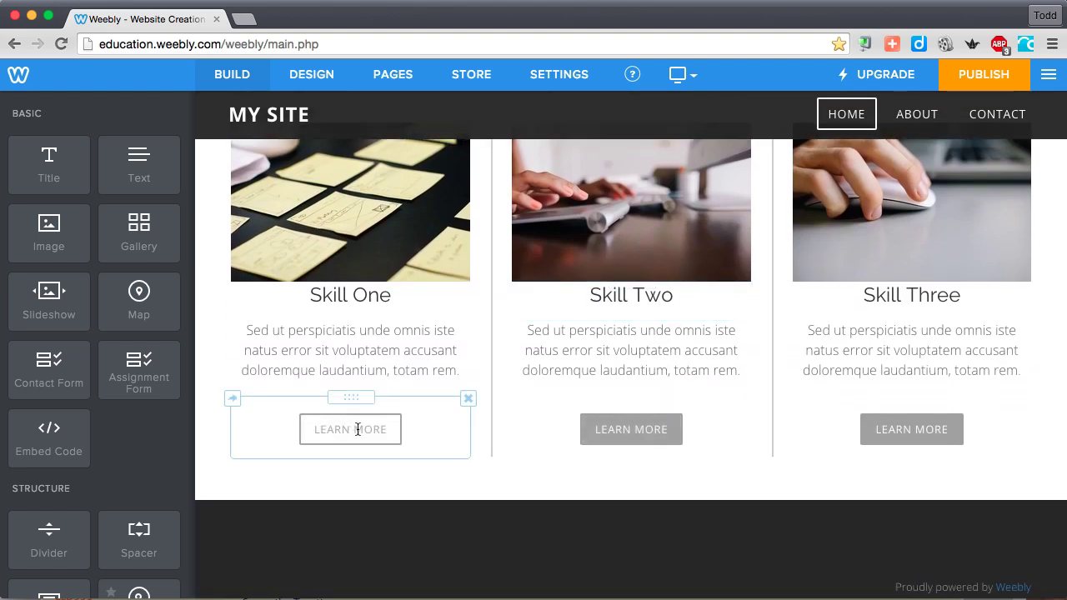
{"action": "left_click", "coordinate": [633, 425]}
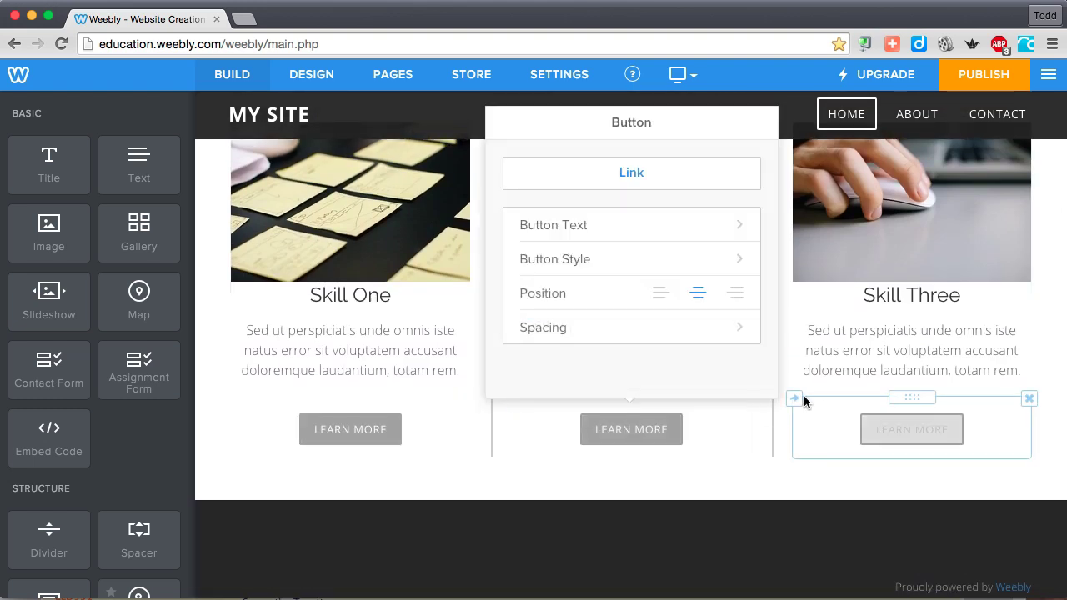
{"action": "left_click", "coordinate": [843, 492]}
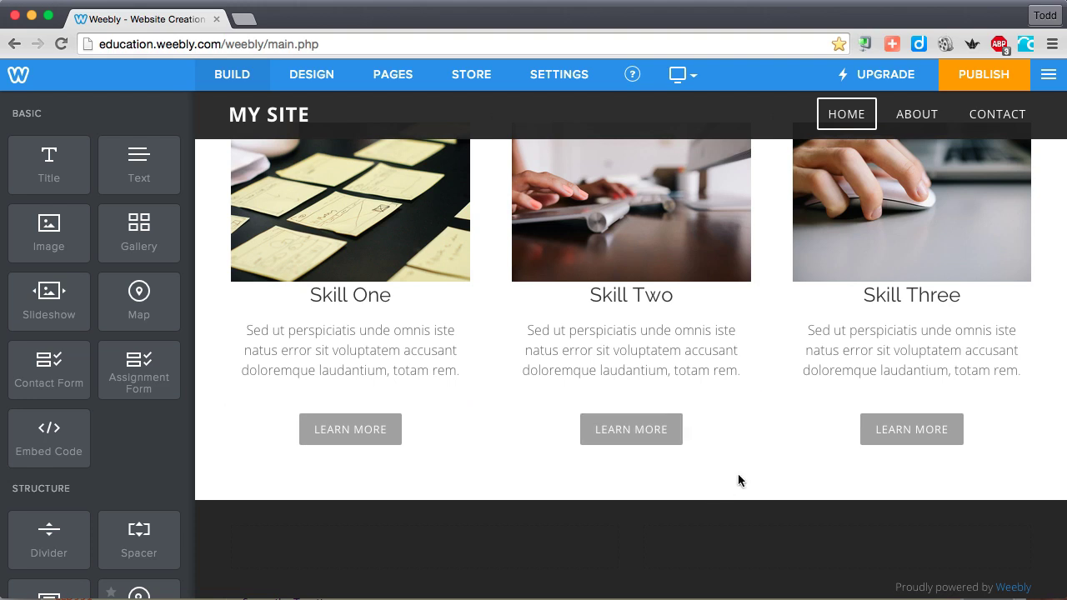
{"action": "scroll", "coordinate": [738, 480], "scroll_direction": "up", "scroll_amount": 5}
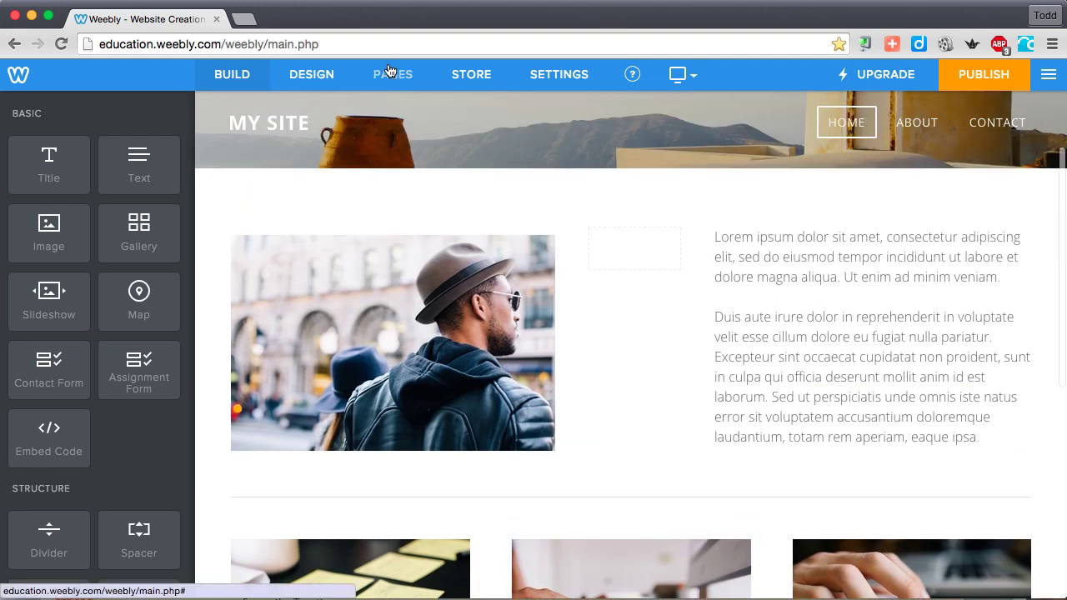
Add a standard page named Store to the site and save it
{"action": "left_click", "coordinate": [388, 77]}
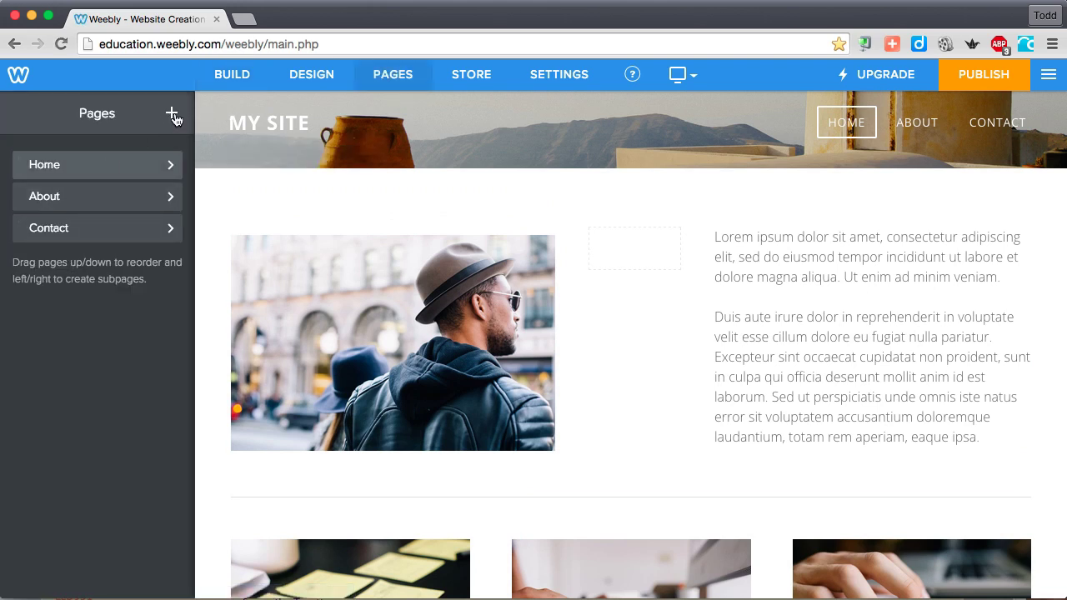
{"action": "left_click", "coordinate": [173, 116]}
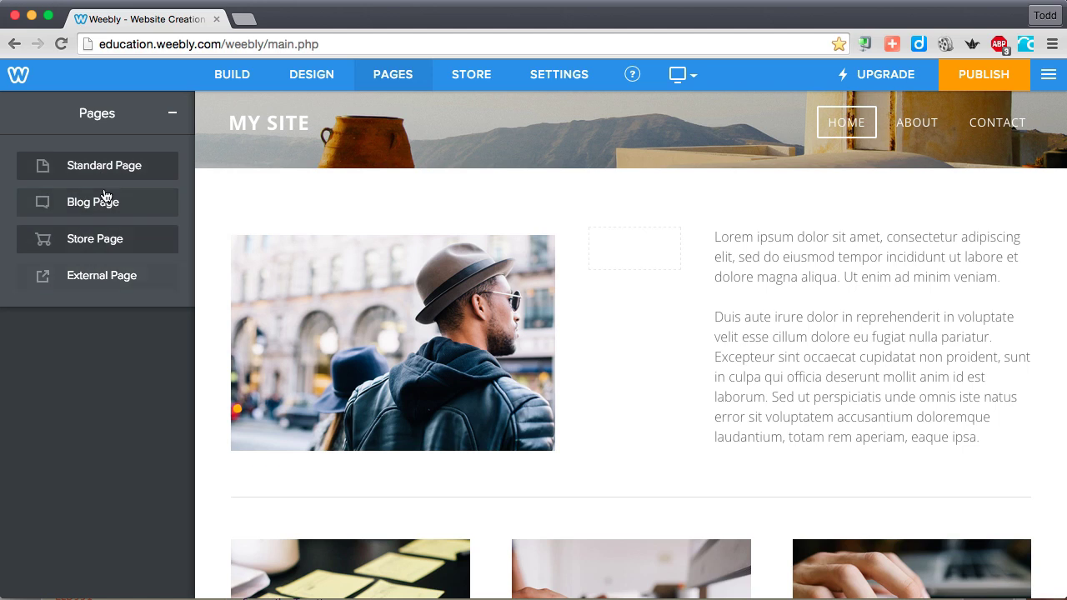
{"action": "left_click", "coordinate": [107, 167]}
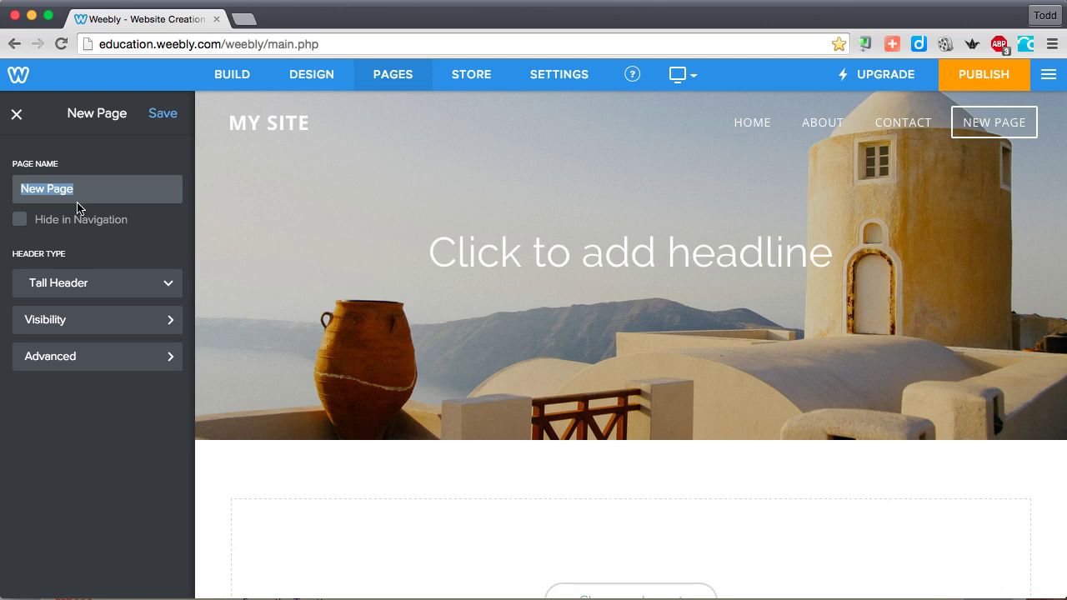
{"action": "type", "text": "Store"}
{"action": "left_click", "coordinate": [161, 115]}
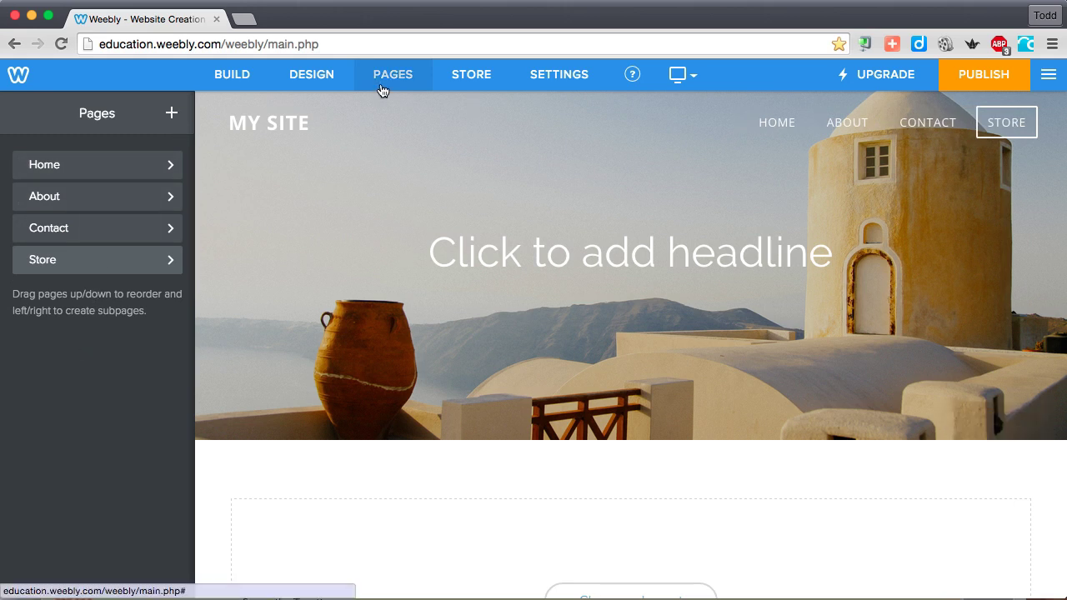
On the home page, replace the Skill One title with Fruit
{"action": "left_click", "coordinate": [775, 124]}
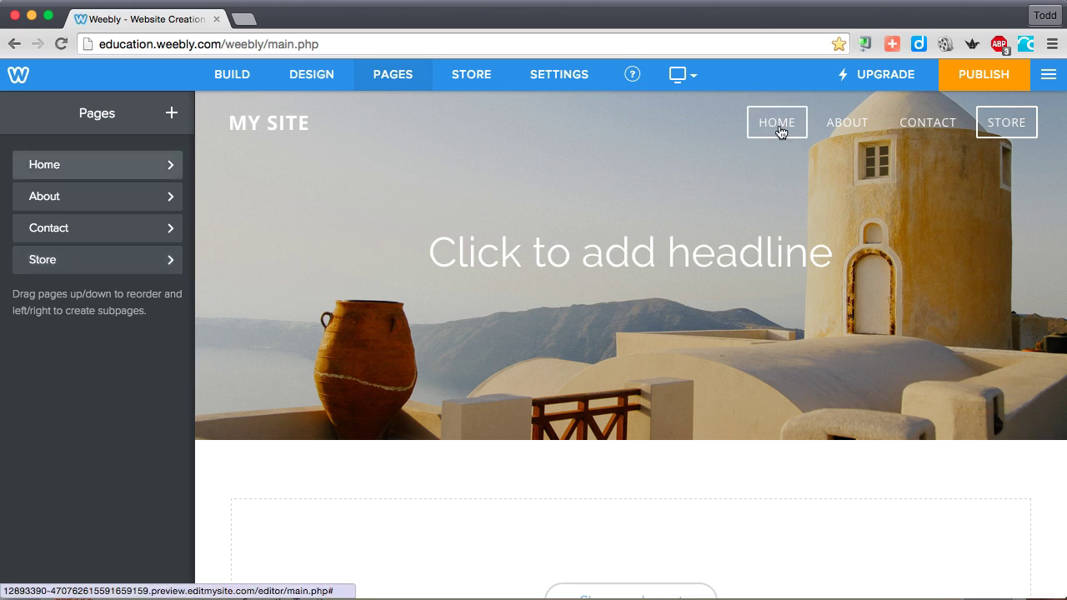
{"action": "scroll", "coordinate": [552, 386], "scroll_direction": "down", "scroll_amount": 6}
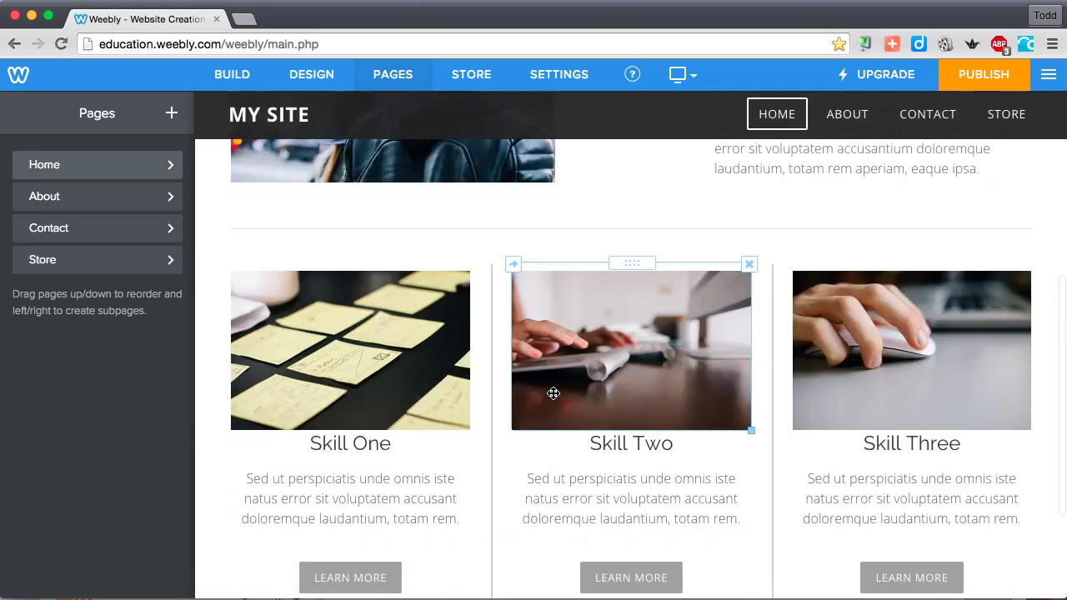
{"action": "left_click", "coordinate": [369, 356]}
{"action": "left_click_drag", "start_coordinate": [390, 356], "coordinate": [313, 356]}
{"action": "type", "text": "Ap"}
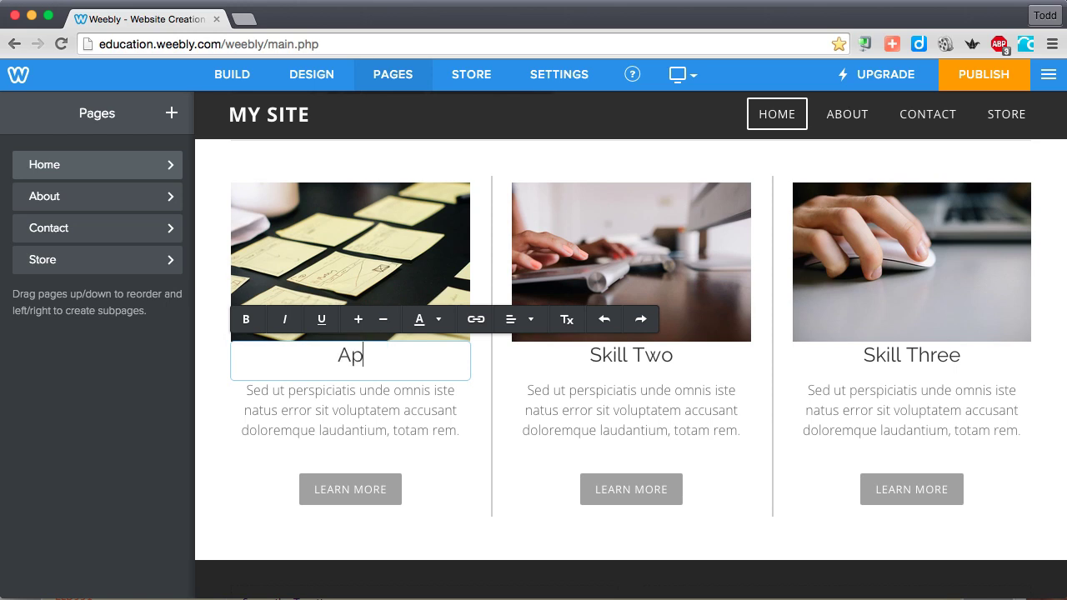
{"action": "key", "text": "BackSpace"}
{"action": "type", "text": "Fruit"}
Replace the Skill Two title with Veggies
{"action": "left_click", "coordinate": [609, 361]}
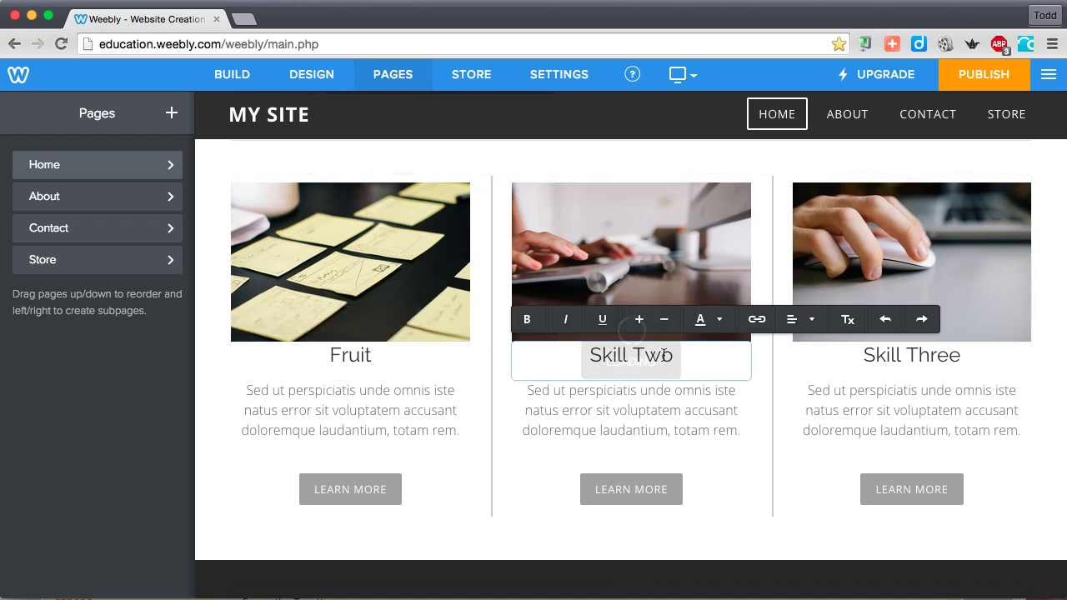
{"action": "left_click_drag", "start_coordinate": [677, 353], "coordinate": [589, 354]}
{"action": "type", "text": "Be"}
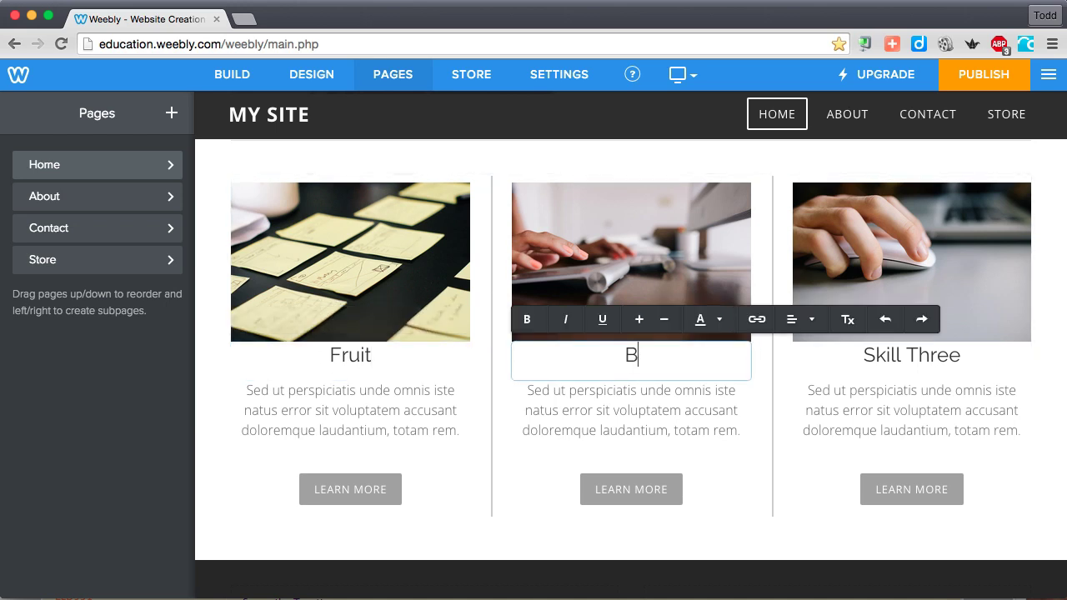
{"action": "key", "text": "BackSpace"}
{"action": "key", "text": "BackSpace"}
{"action": "type", "text": "Veggies"}
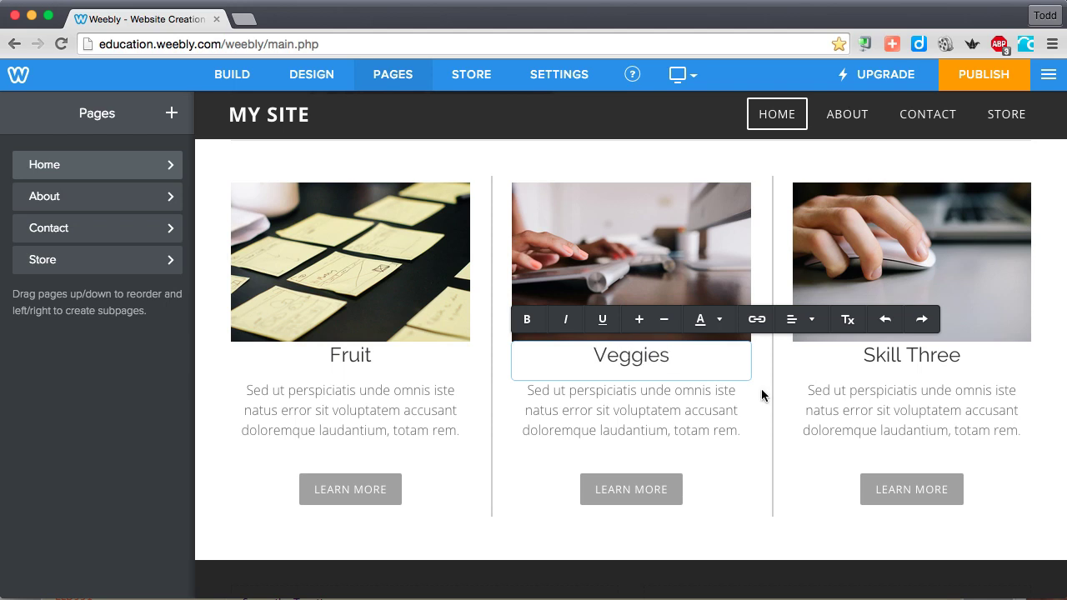
Replace the Skill Three title with Bulk
{"action": "scroll", "coordinate": [864, 355], "scroll_direction": "down", "scroll_amount": 1}
{"action": "left_click", "coordinate": [864, 355]}
{"action": "left_click_drag", "start_coordinate": [864, 351], "coordinate": [958, 352]}
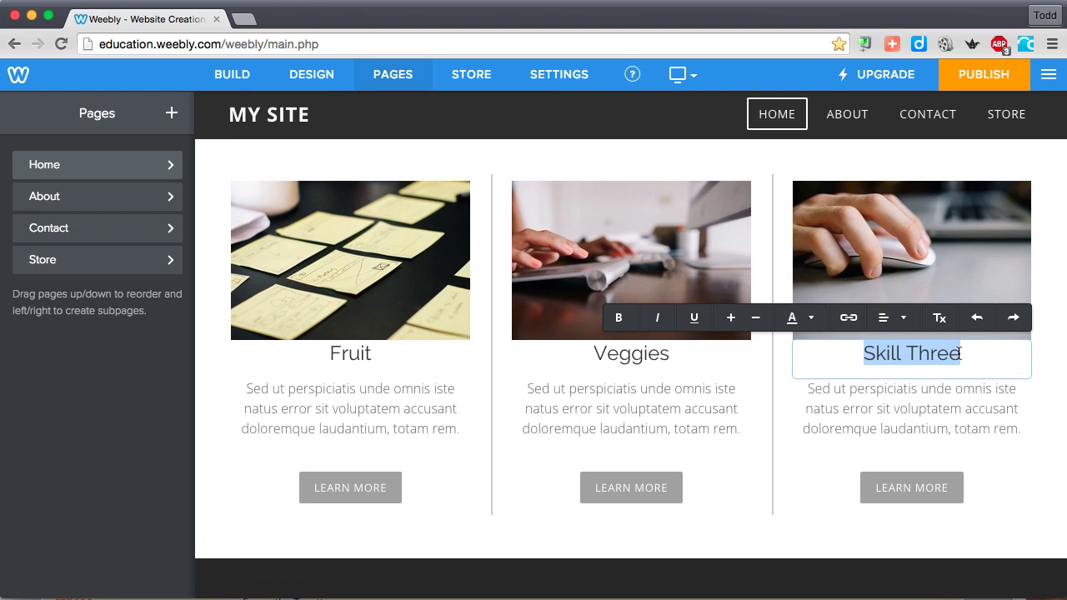
{"action": "type", "text": "Bulk"}
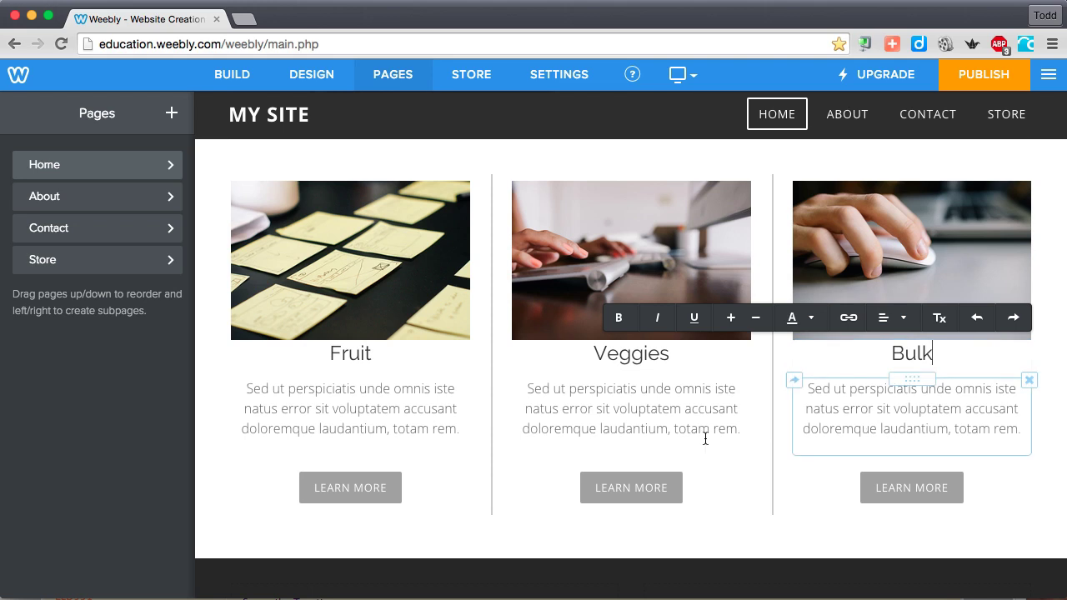
Examine the Veggies description text and the settings of the Learn More button under Fruit
{"action": "left_click", "coordinate": [586, 428]}
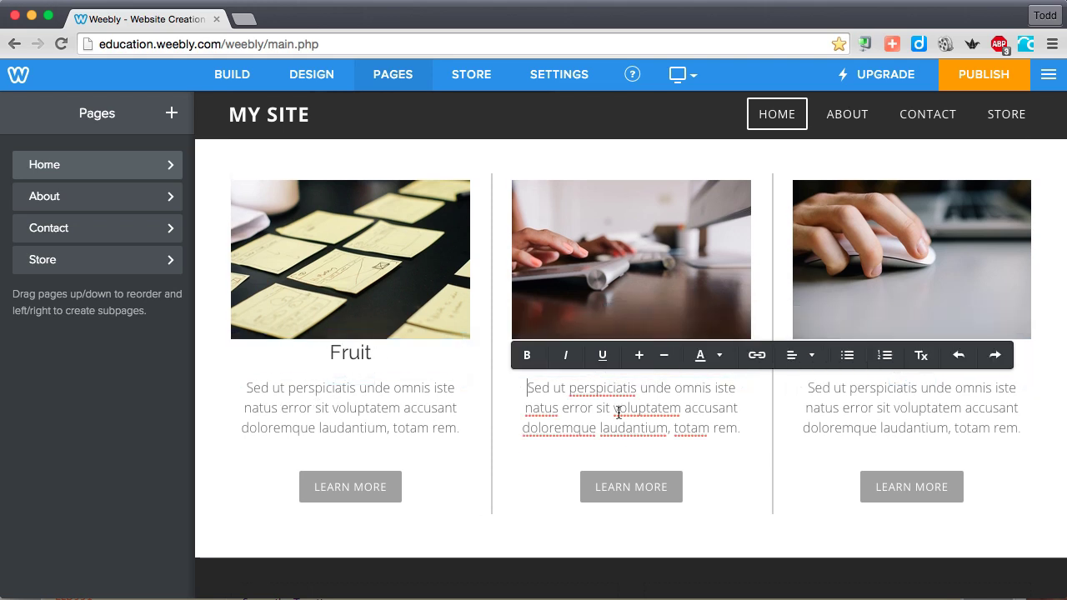
{"action": "left_click", "coordinate": [361, 491]}
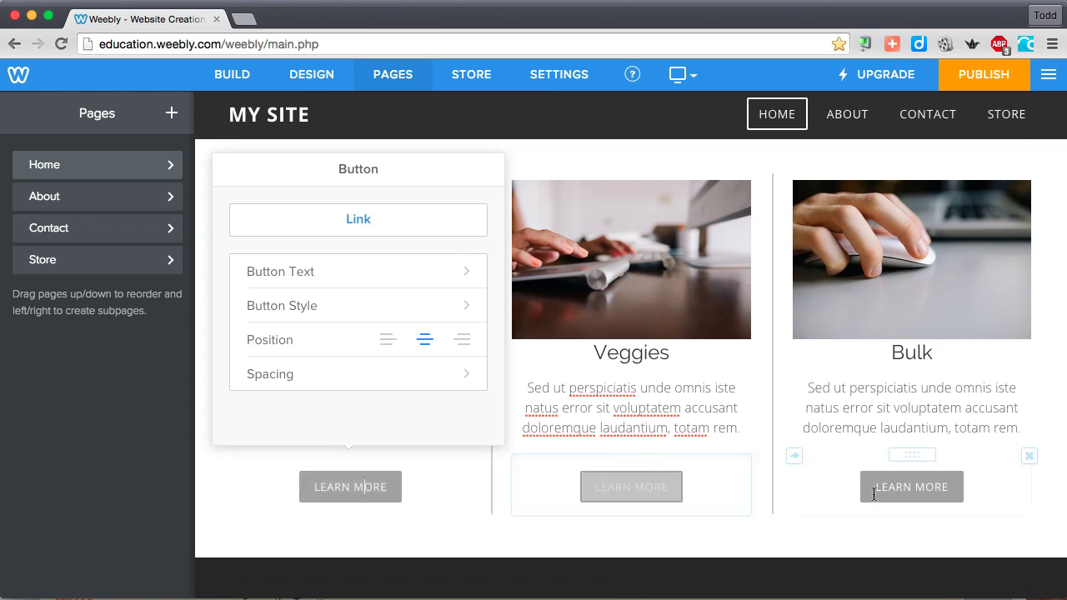
{"action": "left_click", "coordinate": [872, 541]}
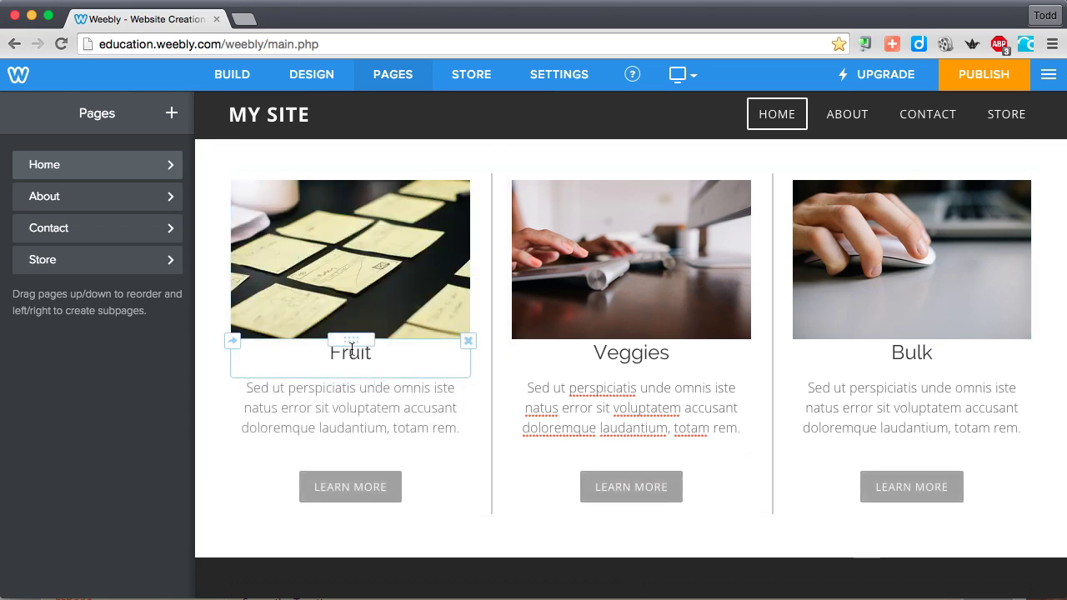
Add a standard page named Fruit to the site and save it
{"action": "left_click", "coordinate": [171, 111]}
{"action": "left_click", "coordinate": [119, 166]}
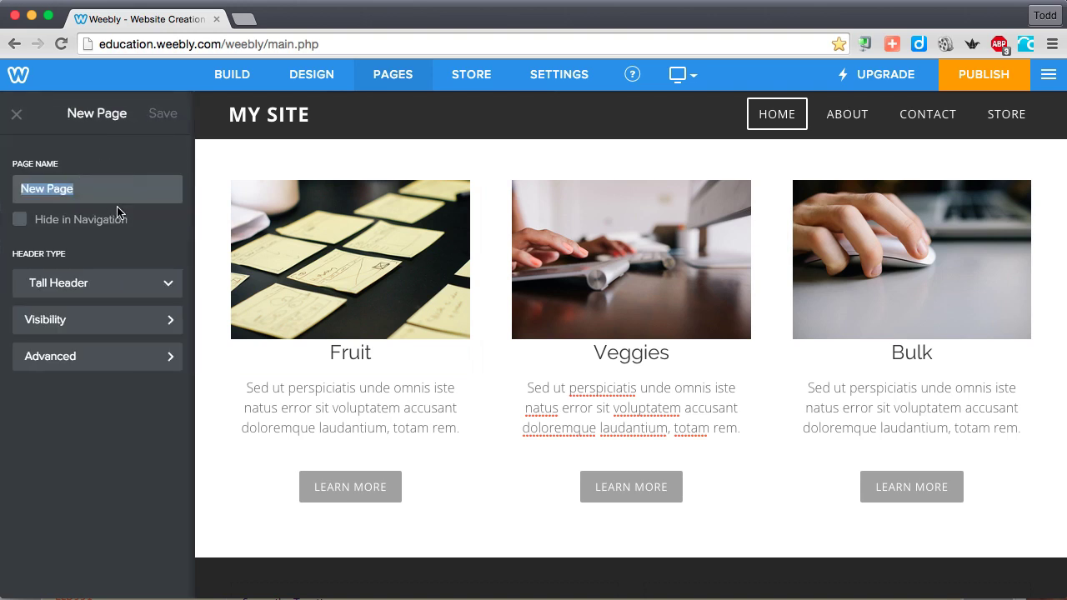
{"action": "type", "text": "Frui"}
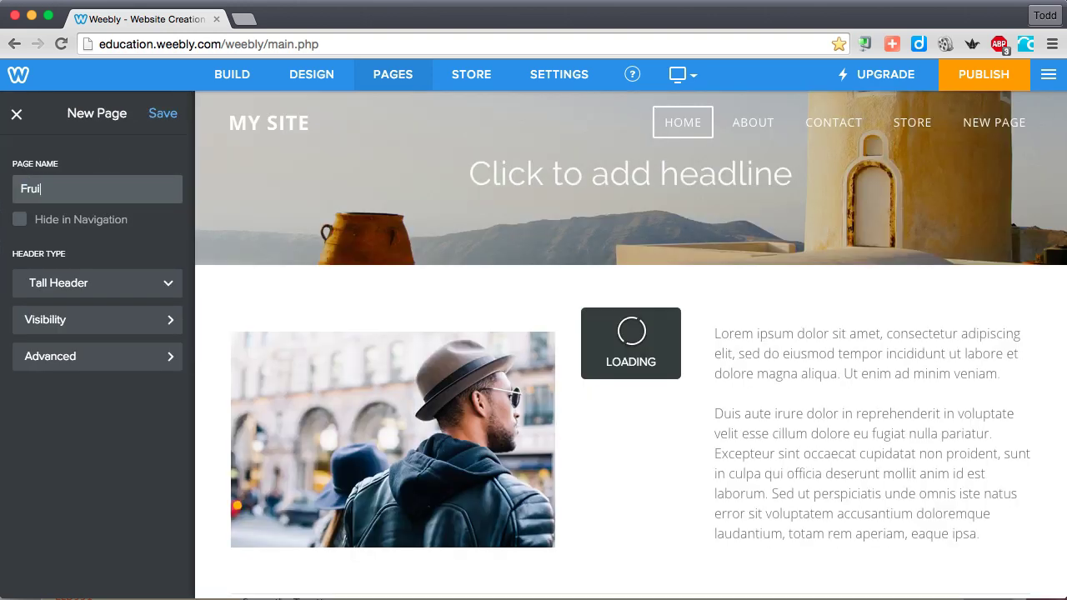
{"action": "type", "text": "t"}
{"action": "left_click", "coordinate": [162, 114]}
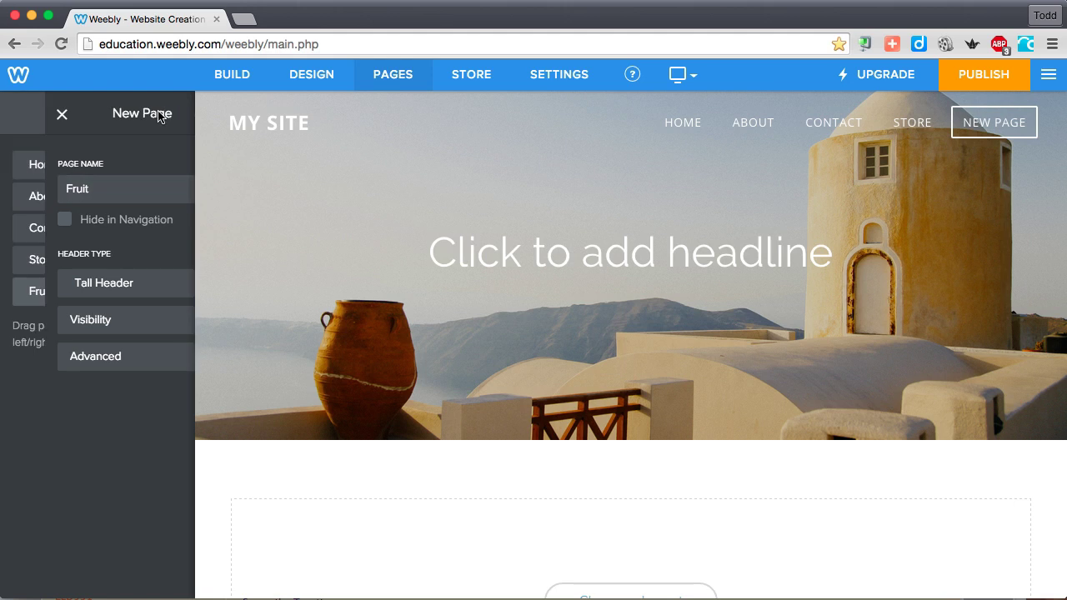
Add a standard page named Veggies to the site and save it
{"action": "left_click", "coordinate": [166, 116]}
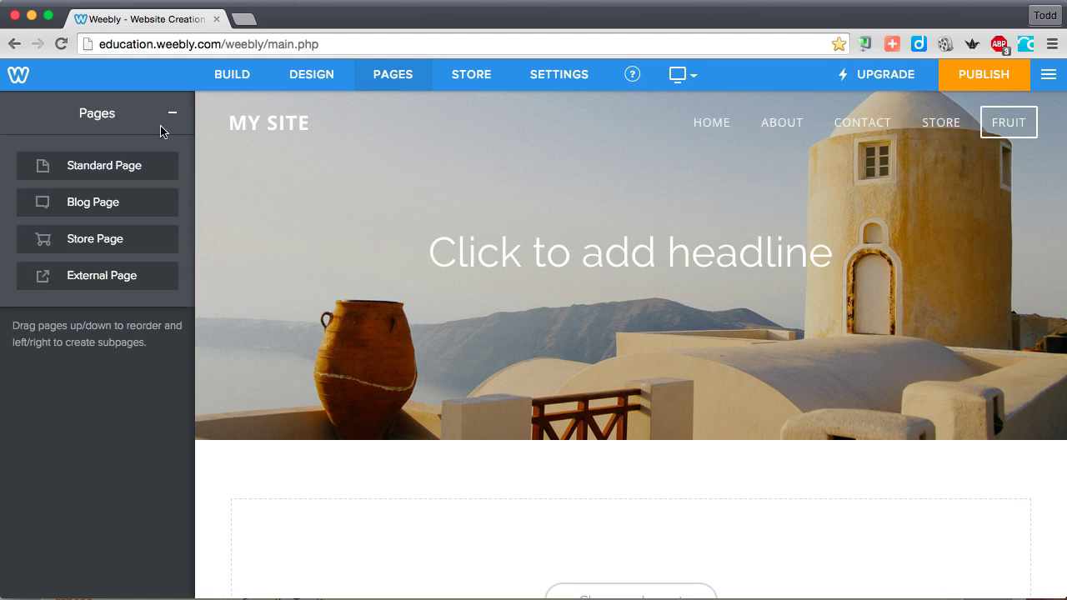
{"action": "left_click", "coordinate": [117, 169]}
{"action": "type", "text": "Veggies"}
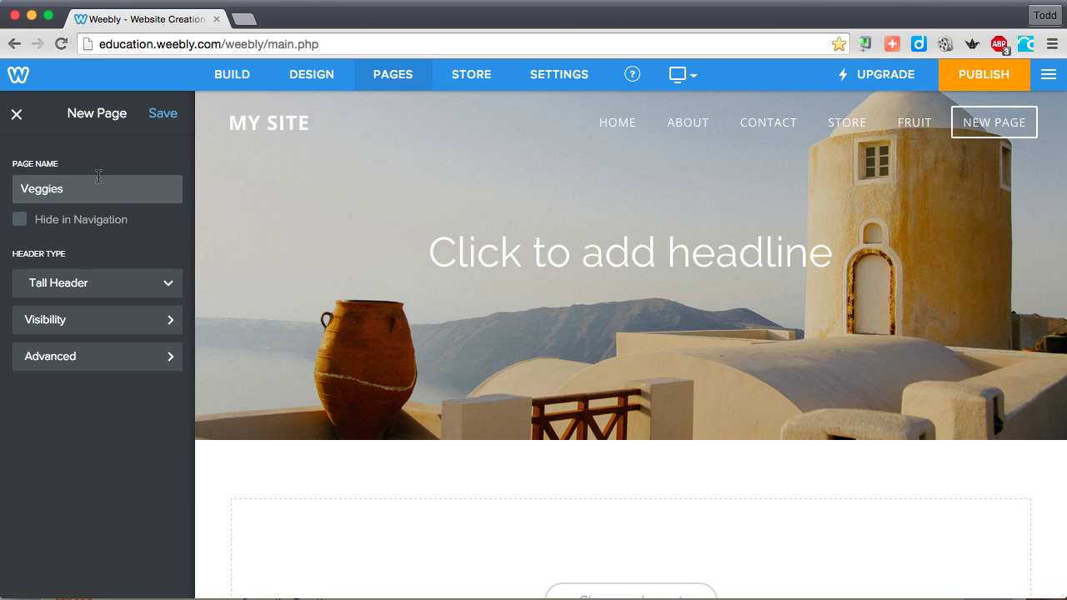
{"action": "left_click", "coordinate": [163, 116]}
Add a standard page named Bulk to the site and save it
{"action": "left_click", "coordinate": [173, 114]}
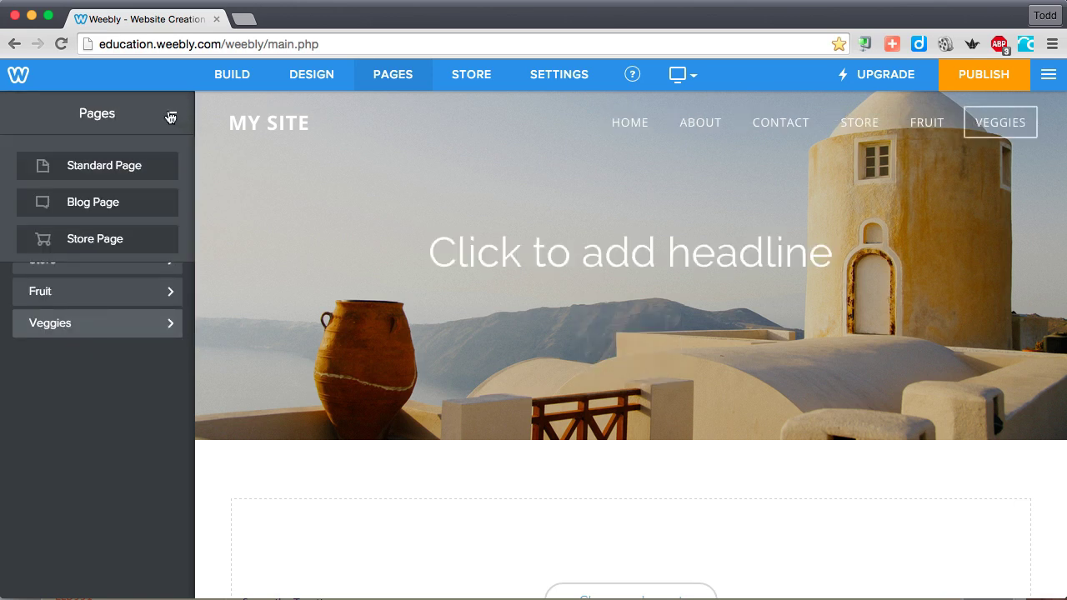
{"action": "left_click", "coordinate": [113, 164]}
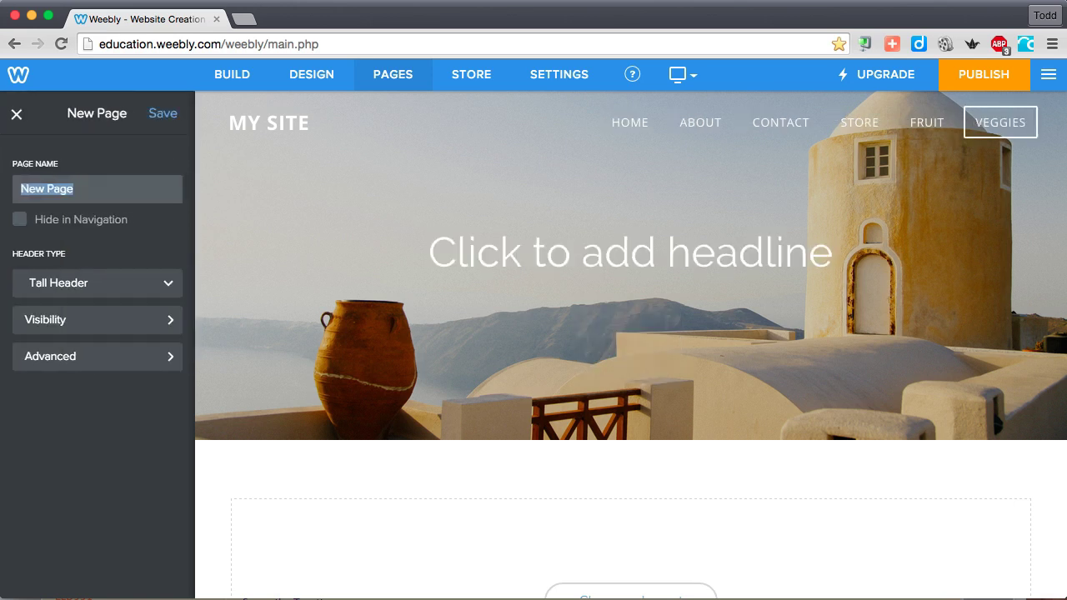
{"action": "type", "text": "Bulk"}
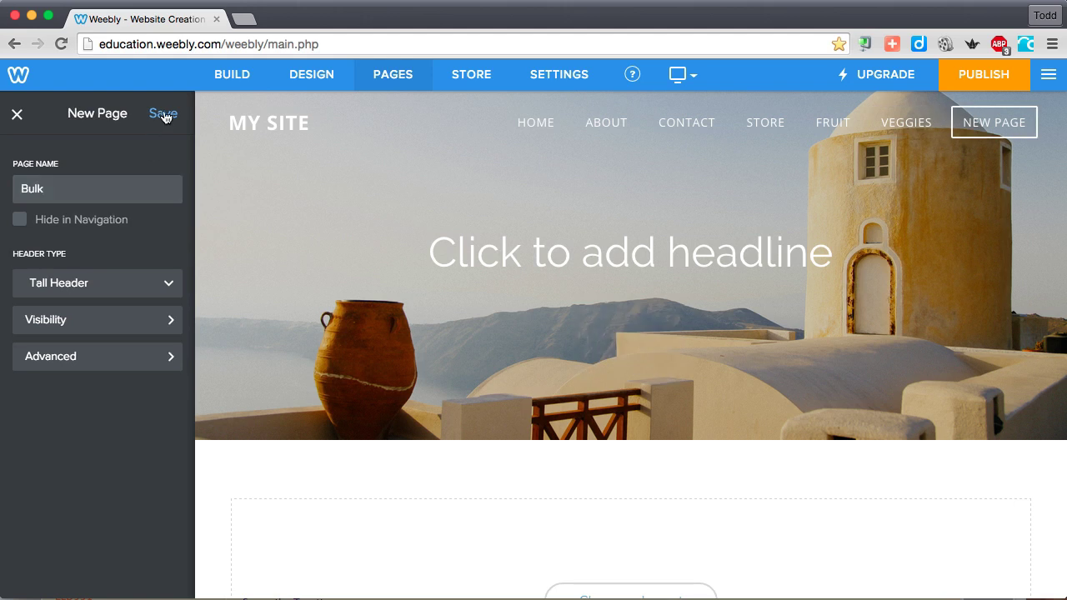
{"action": "left_click", "coordinate": [163, 115]}
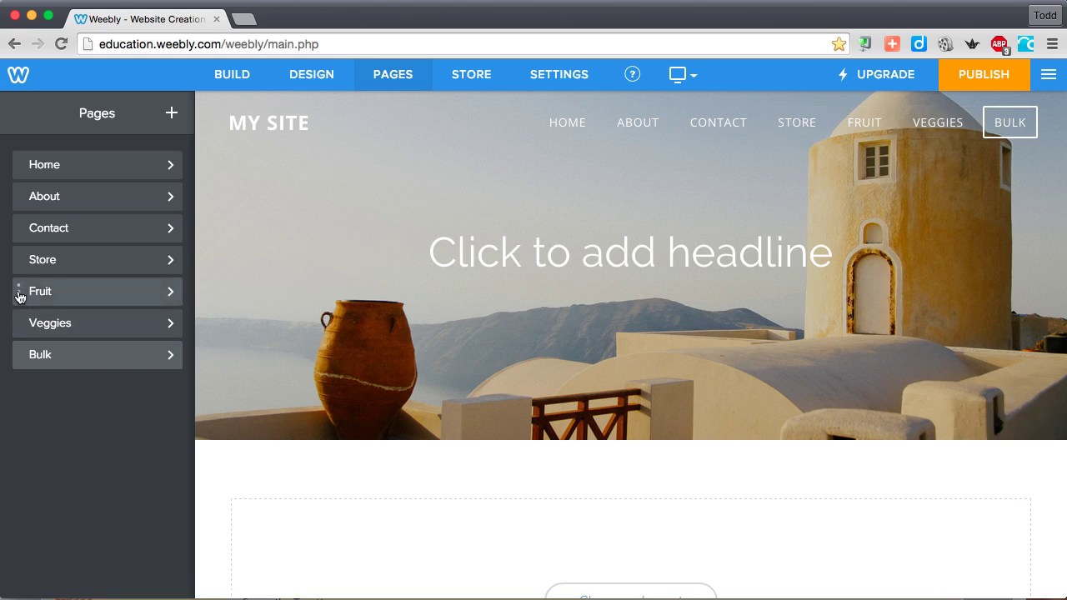
Nest the Fruit, Veggies and Bulk pages as subpages under Store in the page list
{"action": "left_click_drag", "start_coordinate": [20, 294], "coordinate": [37, 360]}
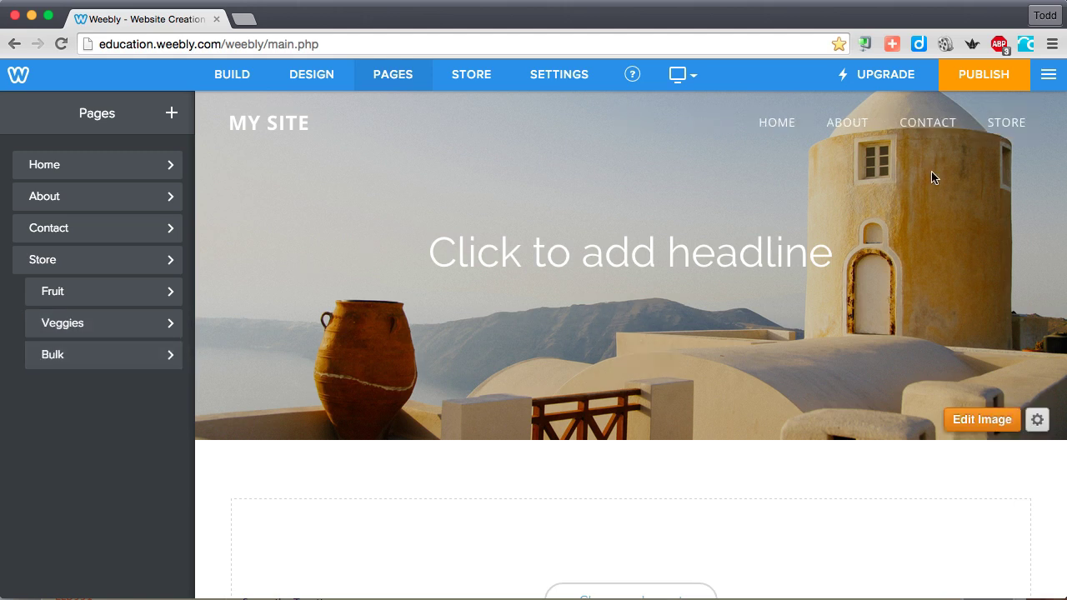
{"action": "mouse_move", "coordinate": [1007, 124]}
Return to editing the Home page and change the Learn More button text under Fruit to BUY NOW
{"action": "left_click", "coordinate": [215, 80]}
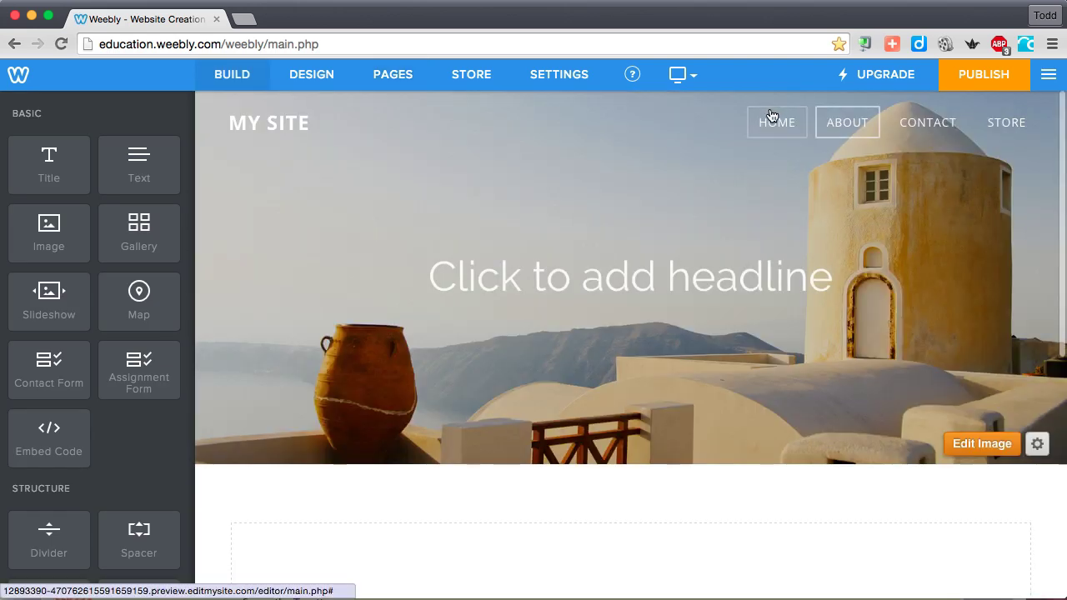
{"action": "left_click", "coordinate": [771, 125]}
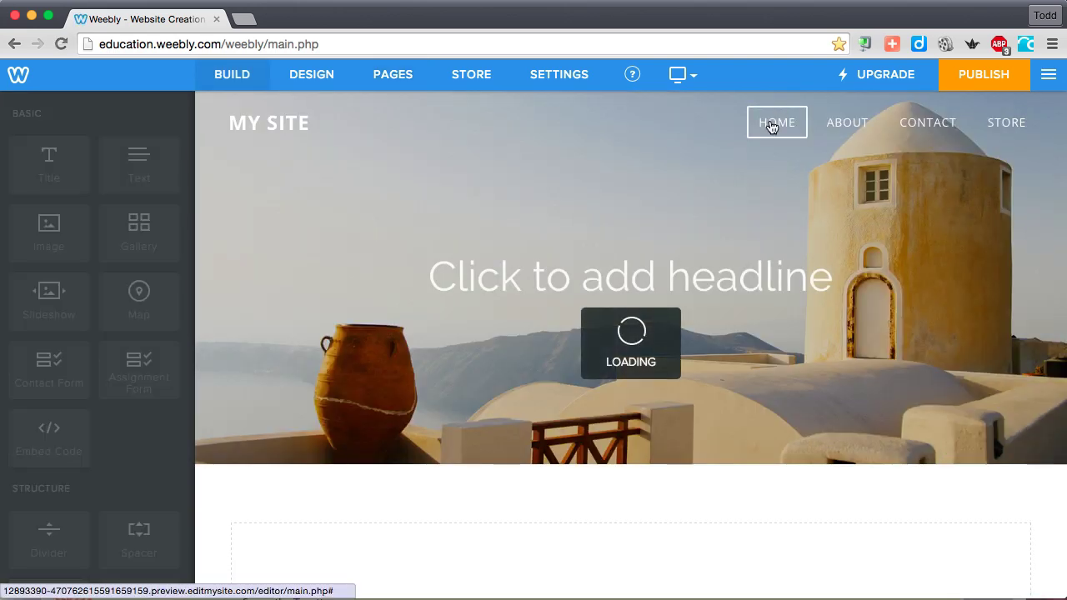
{"action": "scroll", "coordinate": [605, 329], "scroll_direction": "down", "scroll_amount": 5}
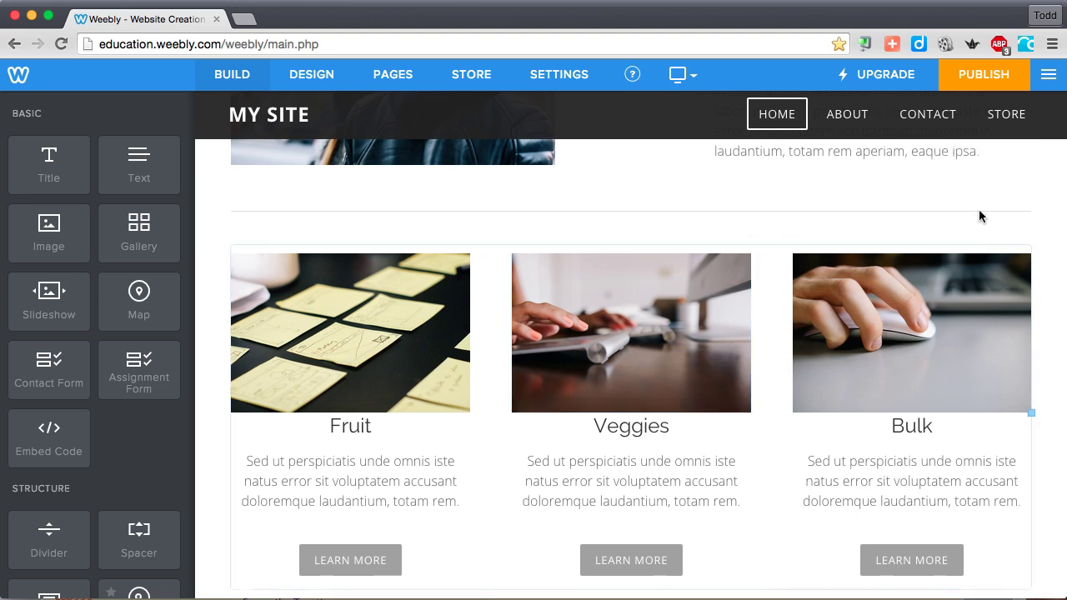
{"action": "left_click", "coordinate": [350, 560]}
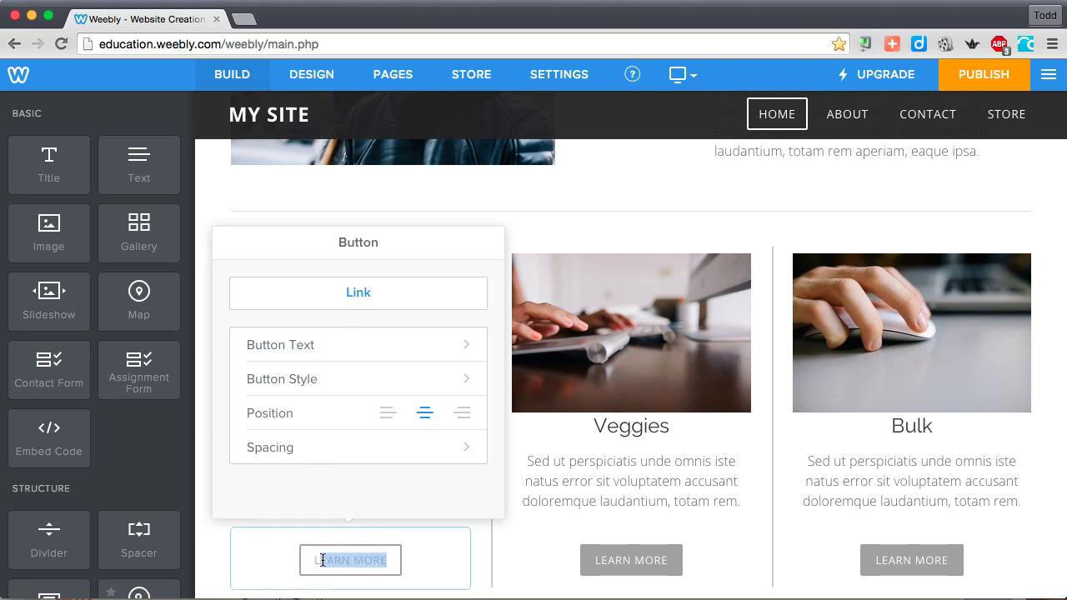
{"action": "type", "text": "BUY NOW"}
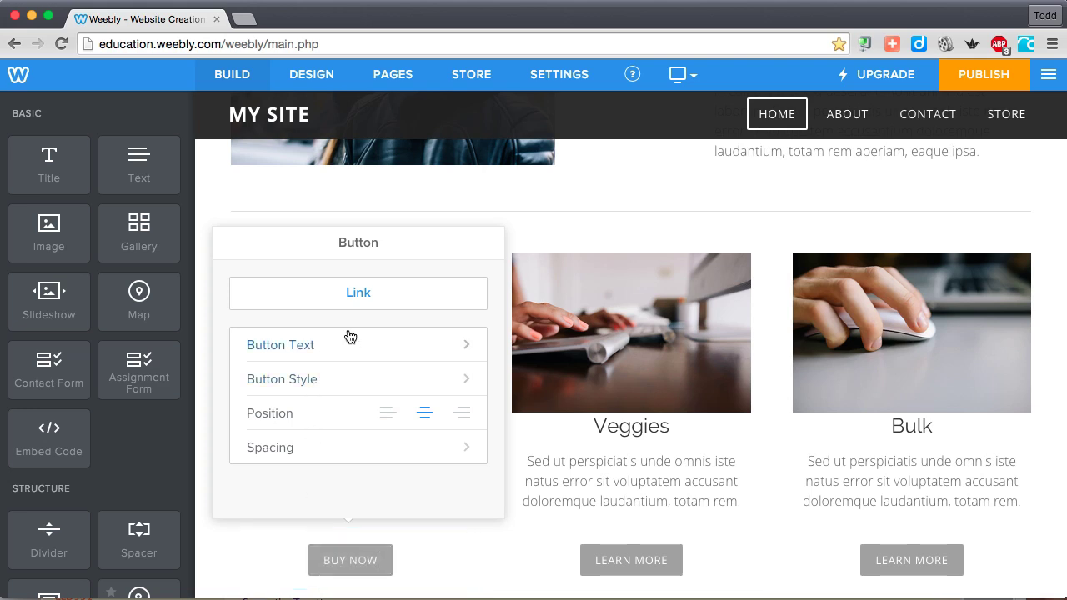
Link the BUY NOW button under Fruit to the standard page Fruit and save the link
{"action": "left_click", "coordinate": [359, 294]}
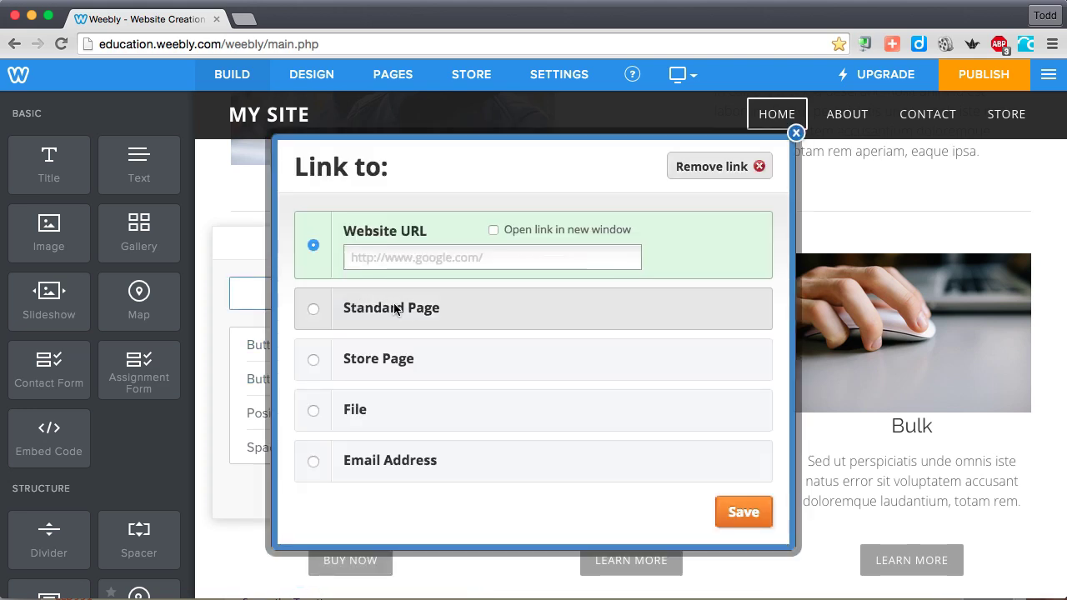
{"action": "left_click", "coordinate": [373, 309]}
{"action": "left_click", "coordinate": [395, 307]}
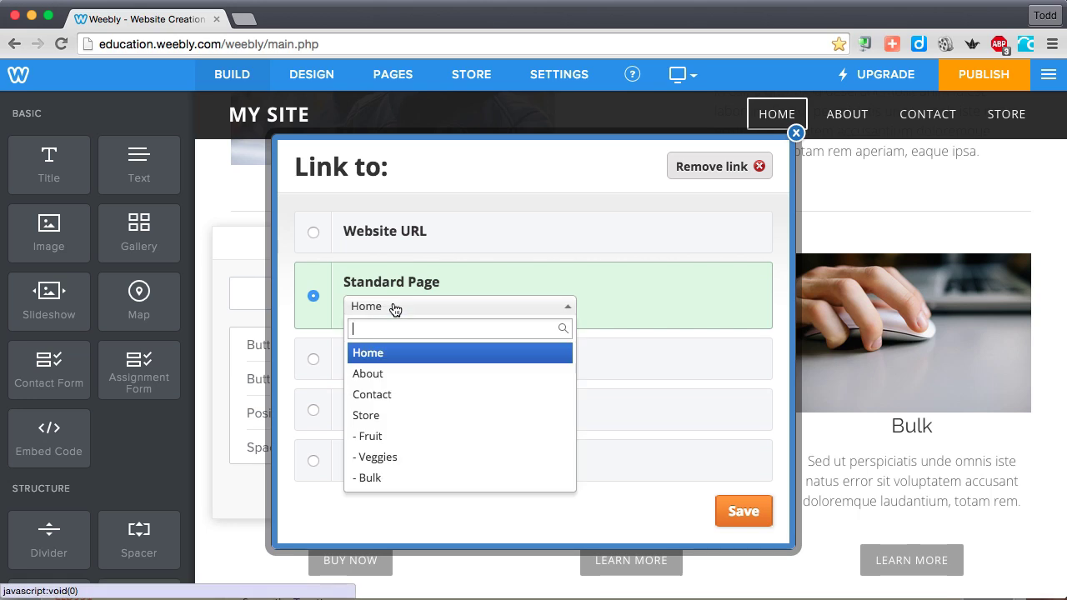
{"action": "left_click", "coordinate": [390, 441]}
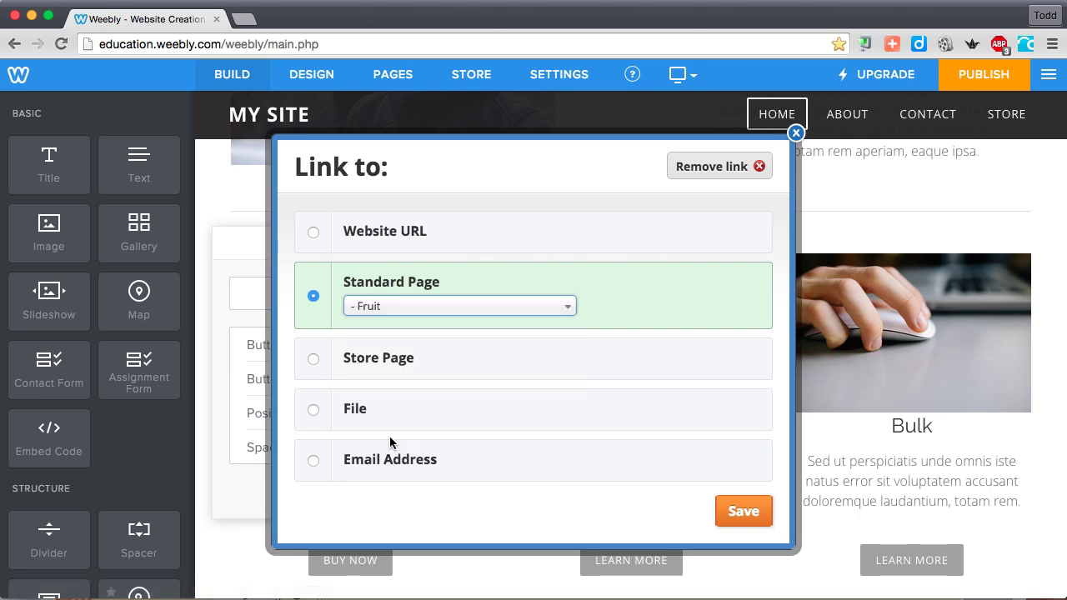
{"action": "left_click", "coordinate": [759, 516]}
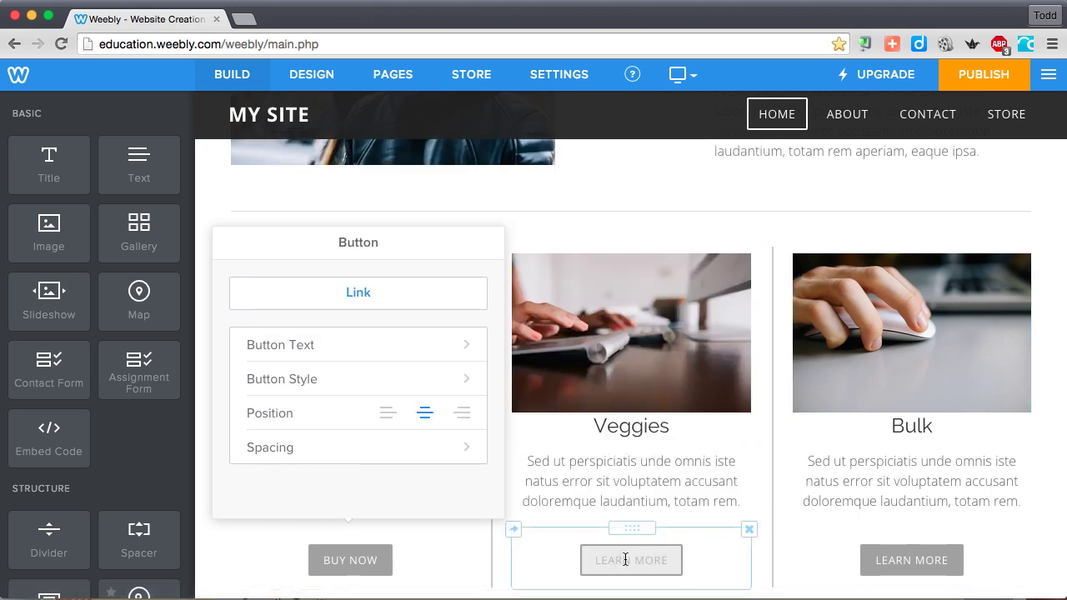
Change the Learn More button text under Veggies to BUY NOW
{"action": "left_click", "coordinate": [625, 560]}
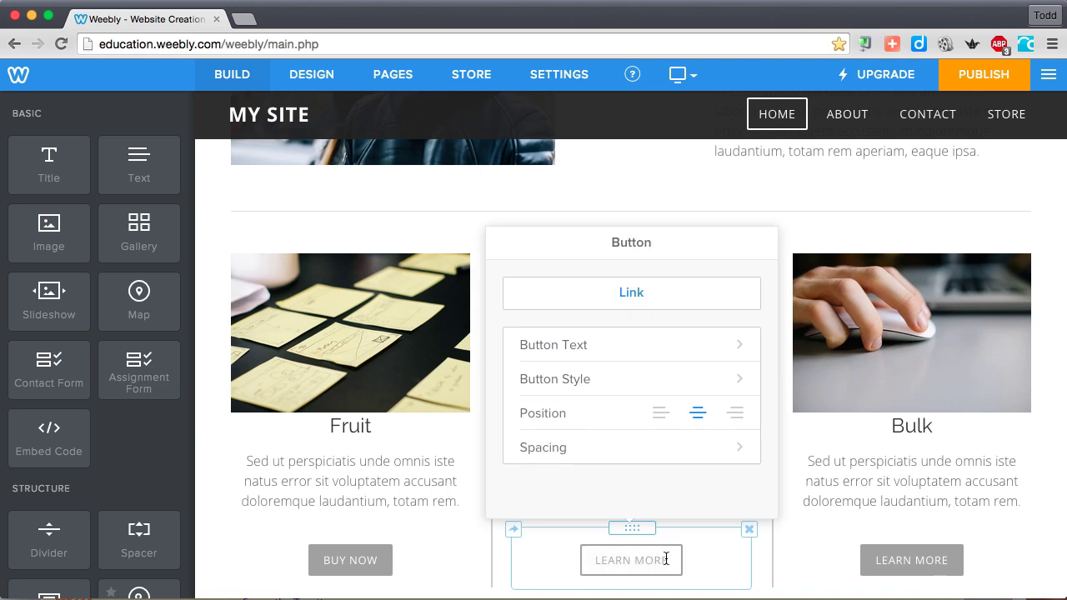
{"action": "left_click_drag", "start_coordinate": [666, 558], "coordinate": [604, 558]}
{"action": "key", "text": "BackSpace"}
{"action": "key", "text": "BackSpace"}
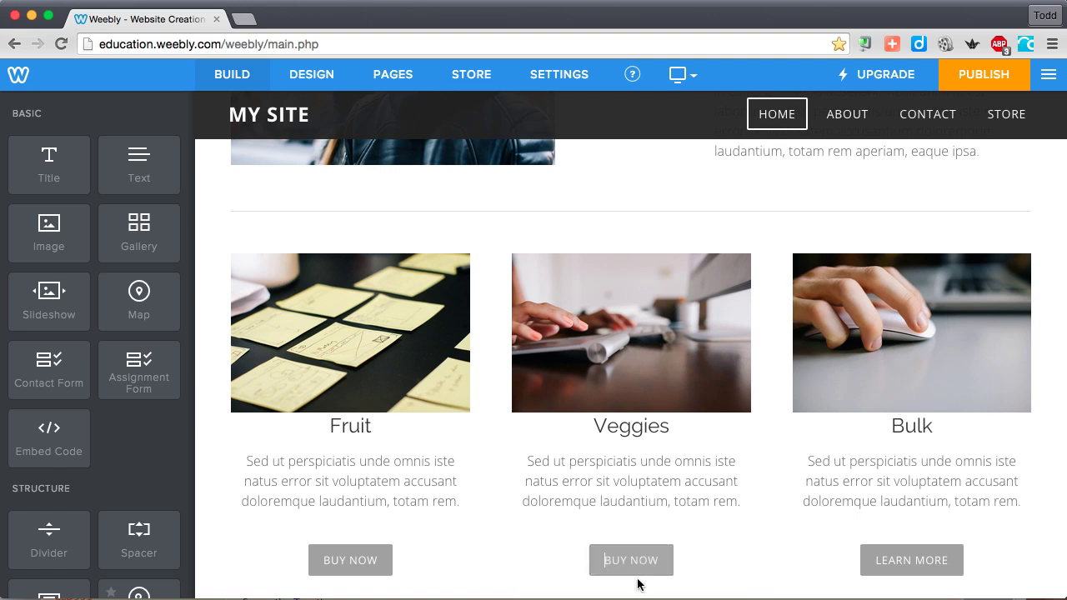
Link the BUY NOW button under Veggies to the standard page Veggies and save the link
{"action": "left_click", "coordinate": [656, 559]}
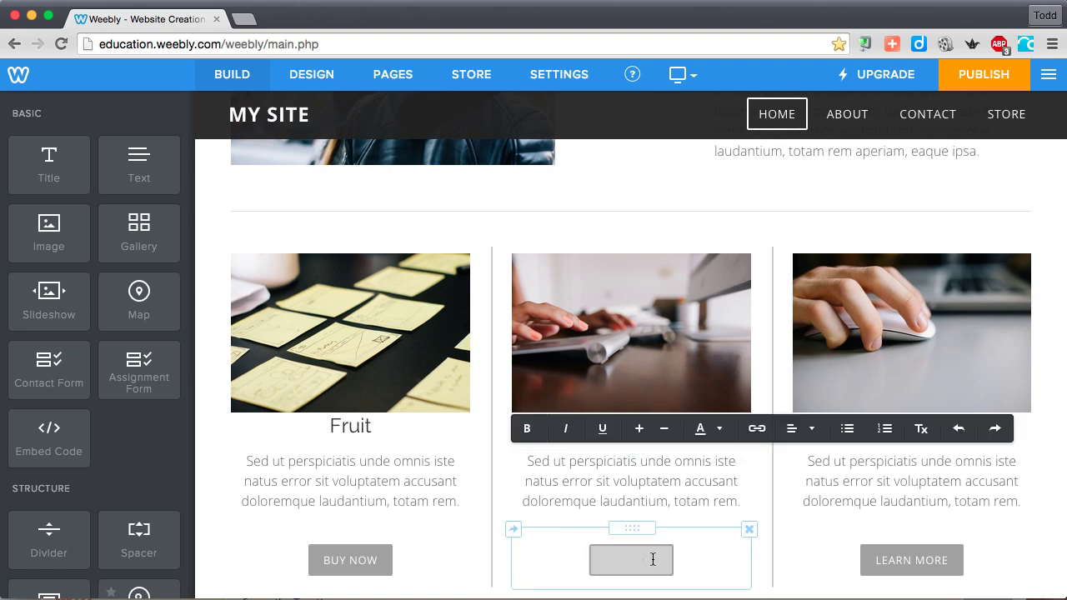
{"action": "left_click", "coordinate": [626, 295]}
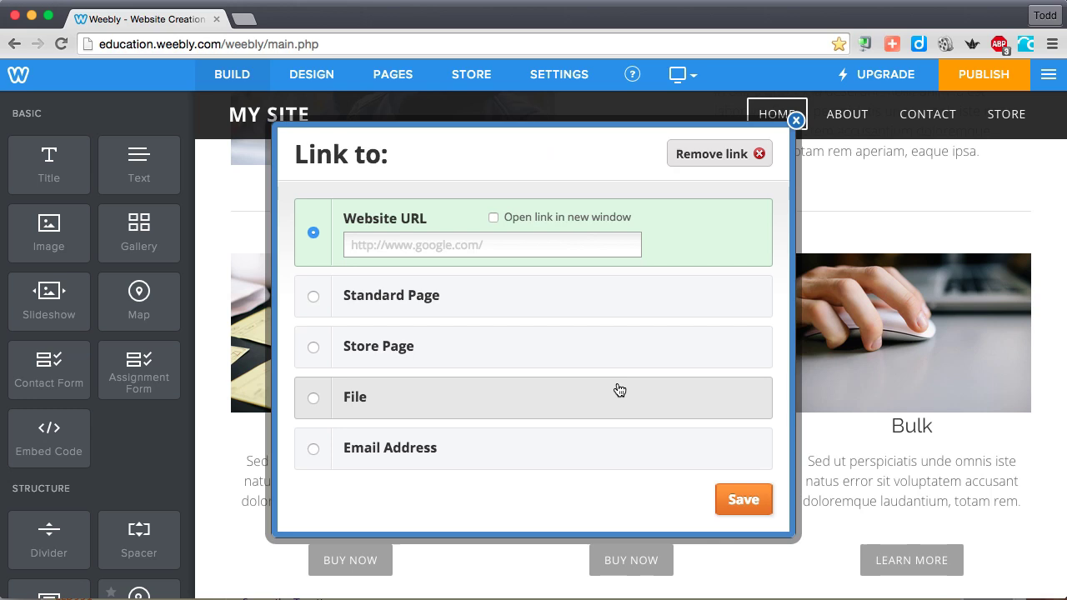
{"action": "left_click", "coordinate": [562, 300]}
{"action": "left_click", "coordinate": [521, 301]}
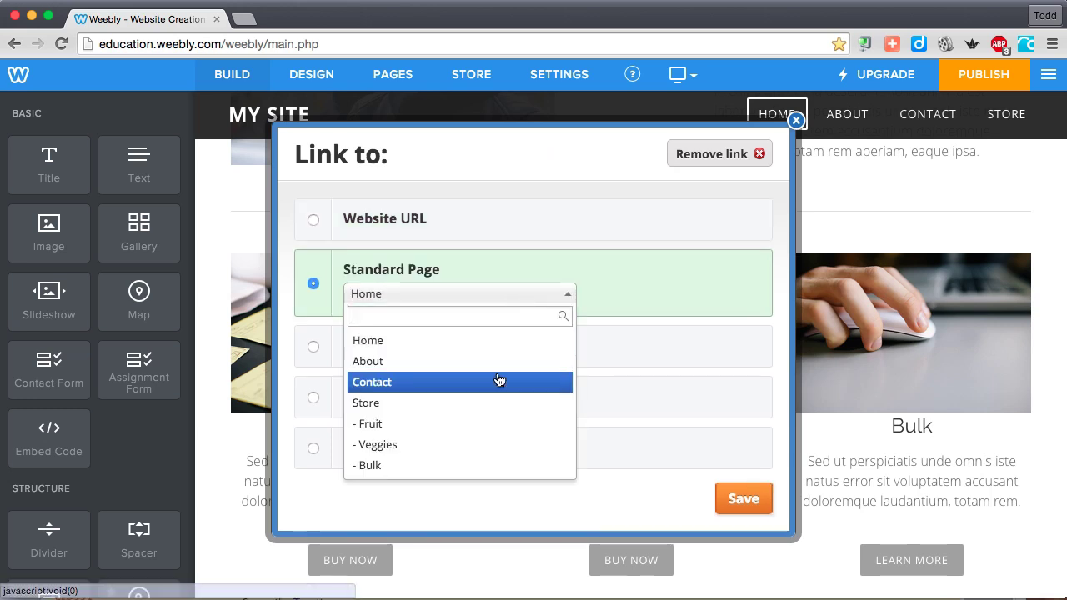
{"action": "left_click", "coordinate": [474, 443]}
{"action": "left_click", "coordinate": [721, 498]}
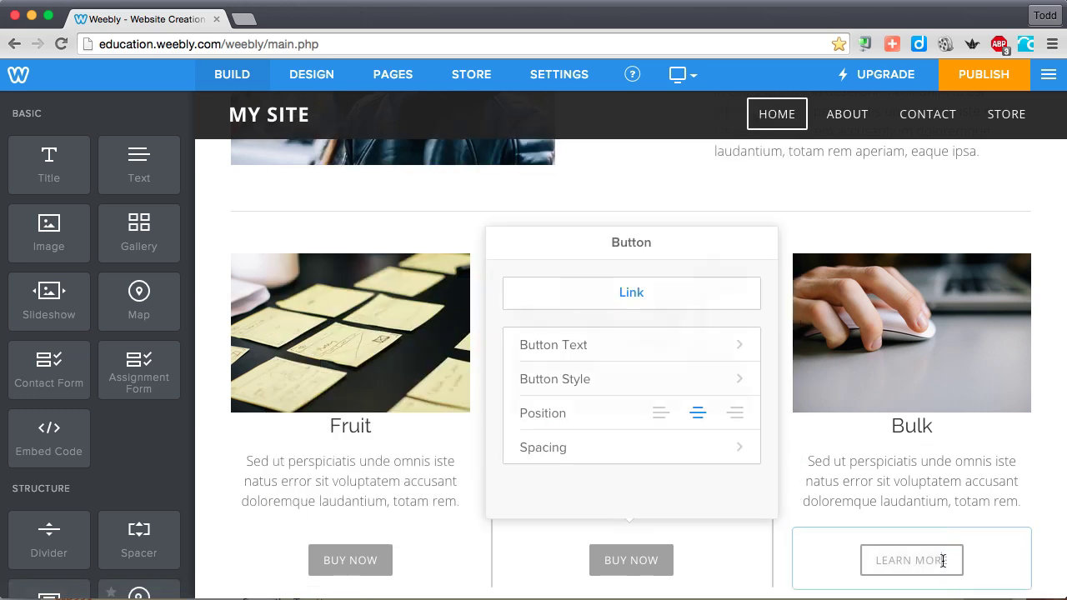
Change the Learn More button text under Bulk to BUY NOW
{"action": "left_click", "coordinate": [933, 560]}
{"action": "left_click_drag", "start_coordinate": [949, 560], "coordinate": [852, 562]}
{"action": "type", "text": "BUY NOW"}
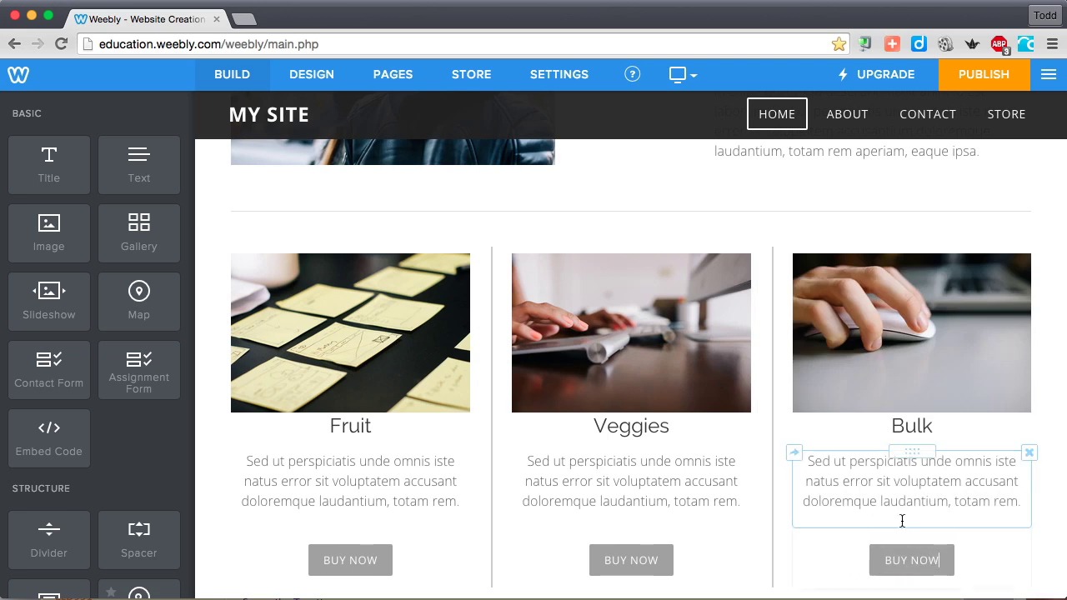
Link the BUY NOW button under Bulk to the standard page Bulk and save the link
{"action": "left_click", "coordinate": [921, 561]}
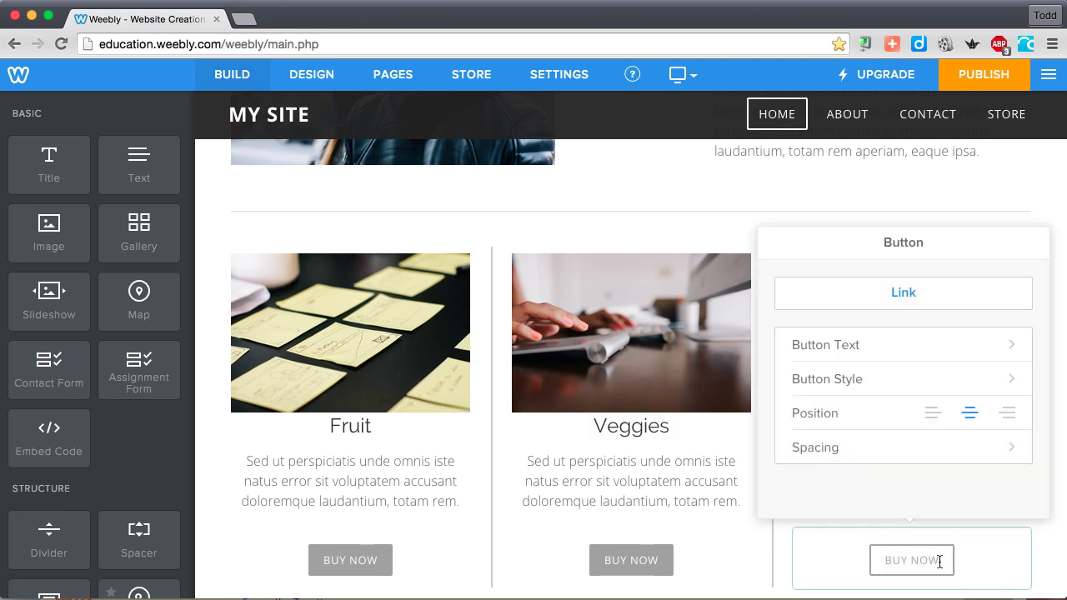
{"action": "left_click", "coordinate": [907, 290]}
{"action": "left_click", "coordinate": [558, 319]}
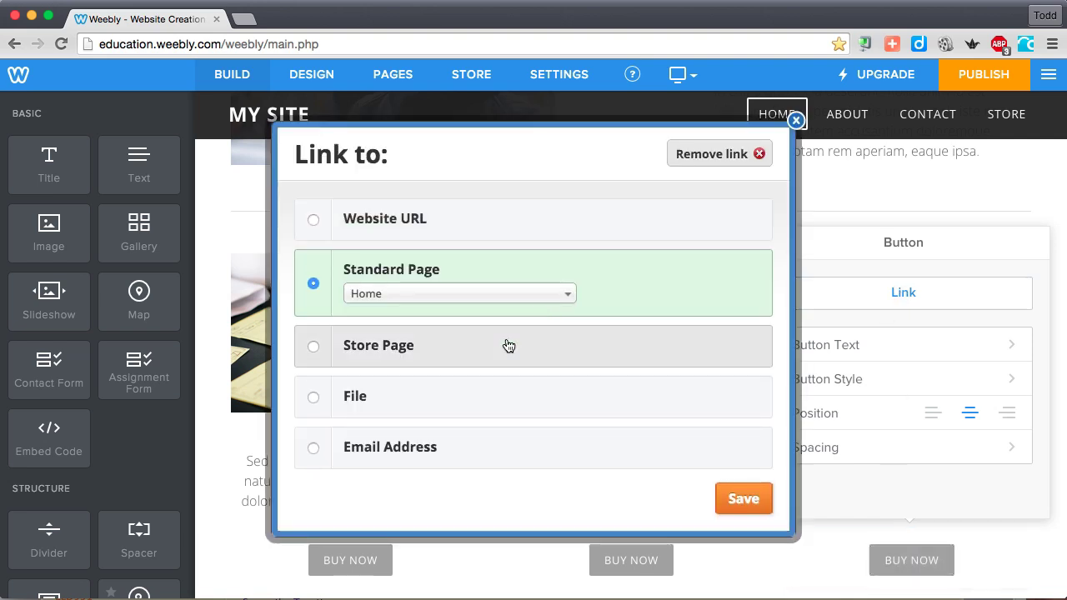
{"action": "left_click", "coordinate": [476, 295]}
{"action": "left_click", "coordinate": [417, 465]}
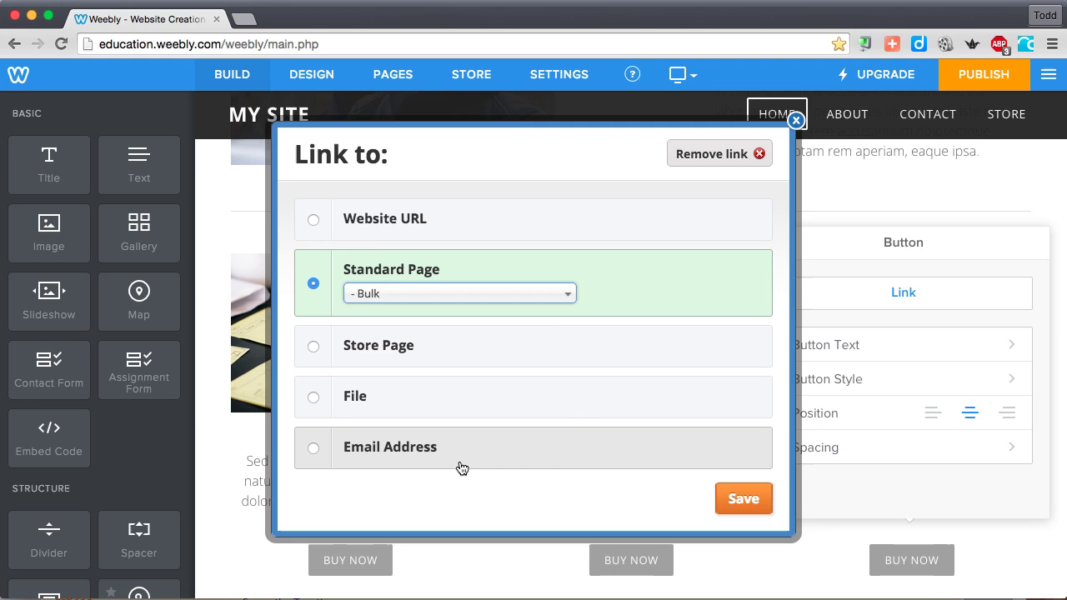
{"action": "left_click", "coordinate": [733, 498]}
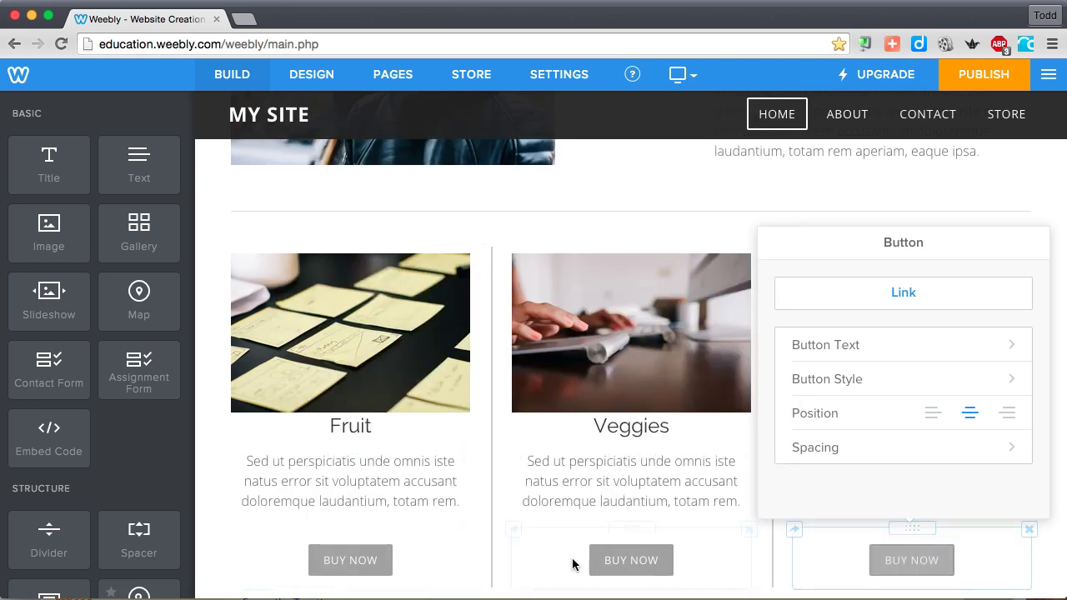
Publish the website on the prefilled Weebly.com subdomain
{"action": "left_click", "coordinate": [603, 481]}
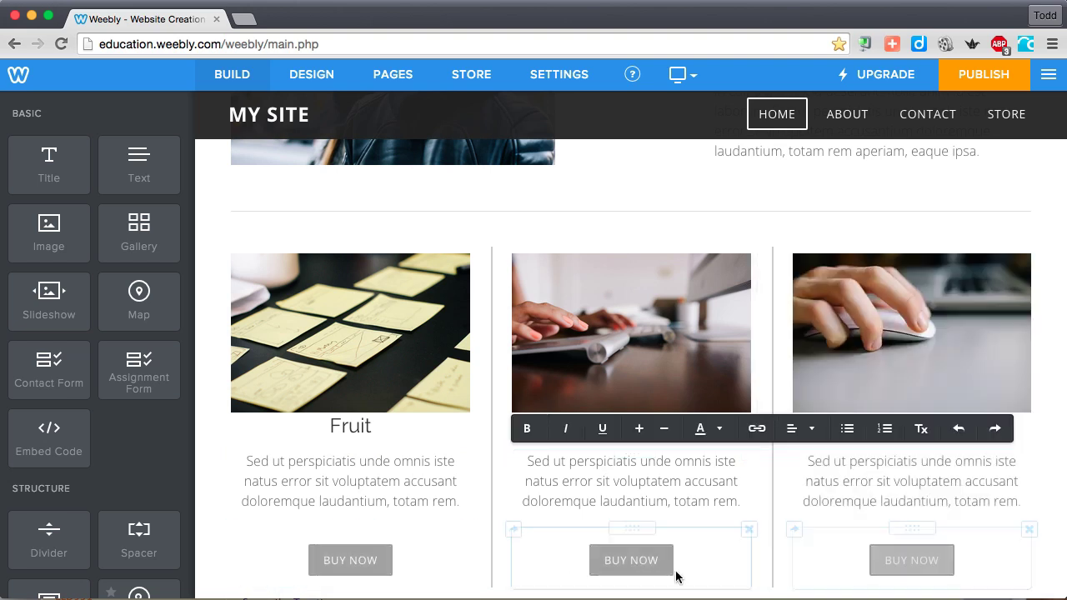
{"action": "left_click", "coordinate": [985, 77]}
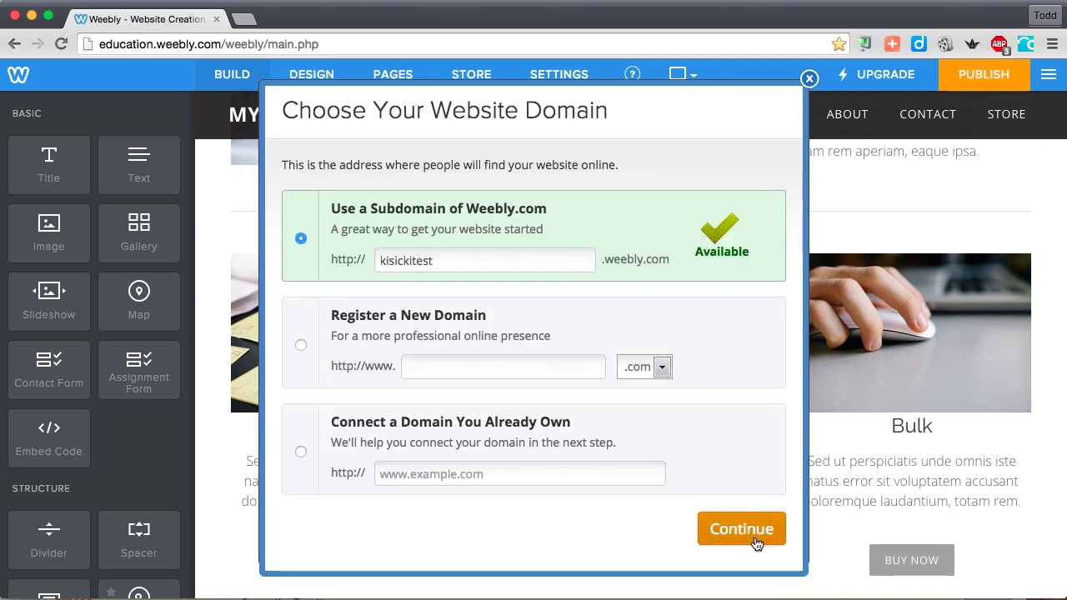
{"action": "left_click", "coordinate": [741, 529]}
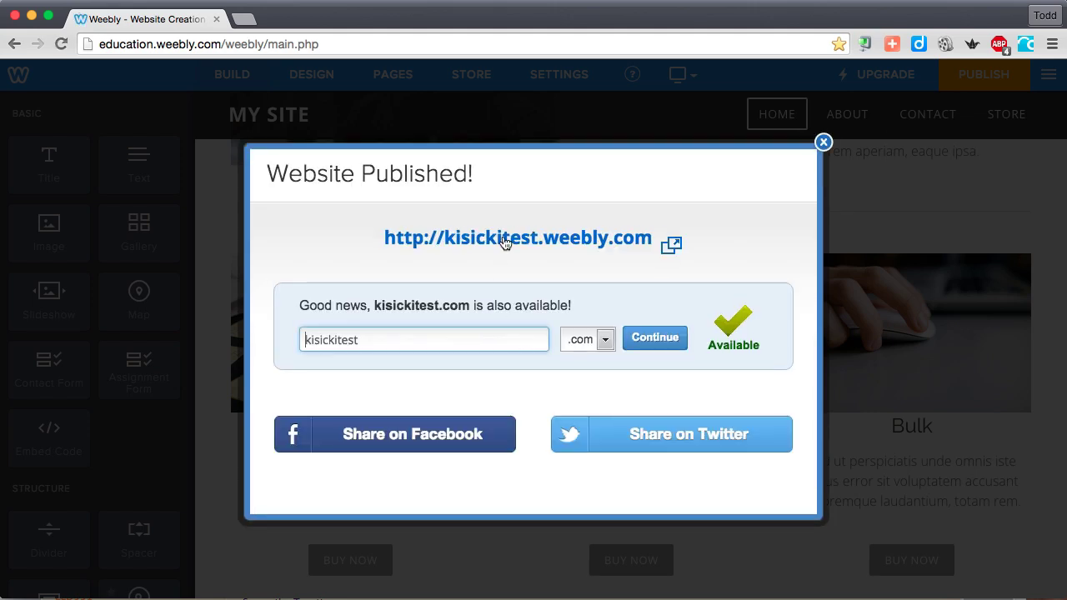
Open the published site, dismiss the translation offer, and check the Store subpages, the Fruit BUY NOW link and the Fruit page's address
{"action": "left_click", "coordinate": [504, 246]}
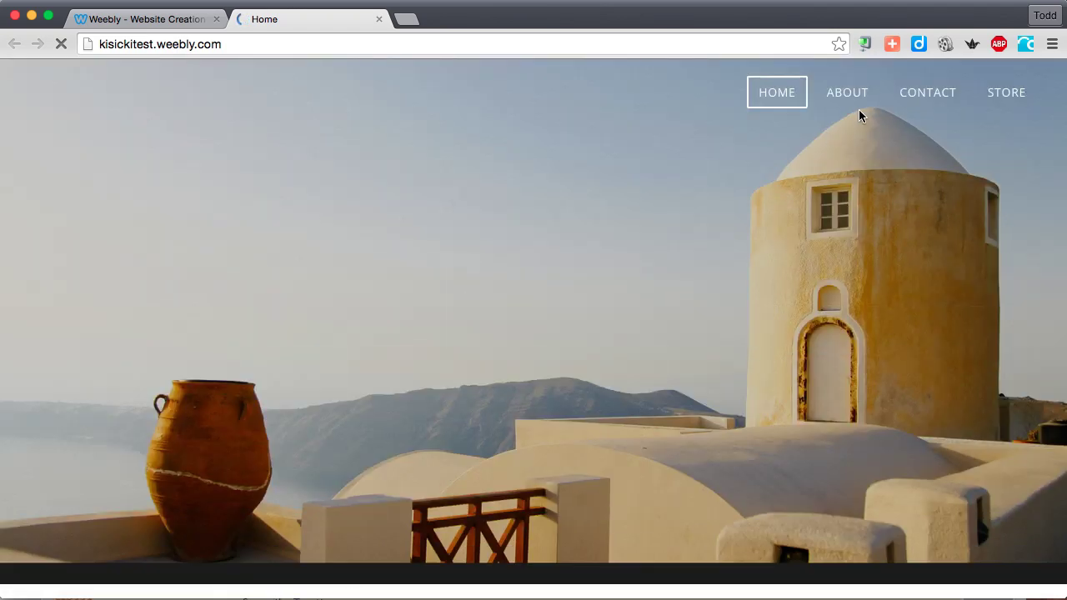
{"action": "mouse_move", "coordinate": [1023, 98]}
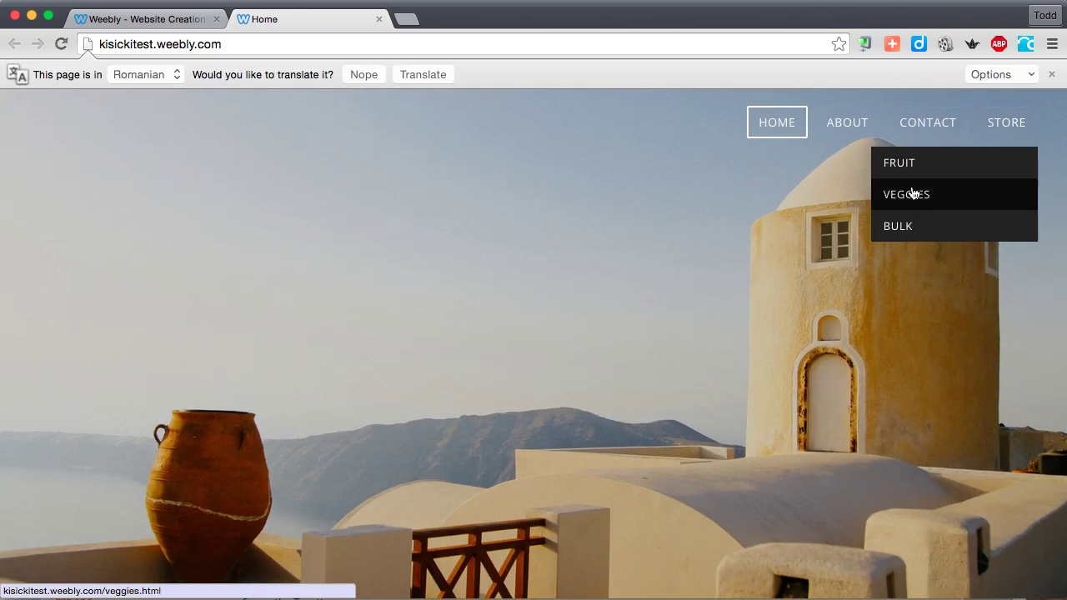
{"action": "left_click", "coordinate": [1053, 75]}
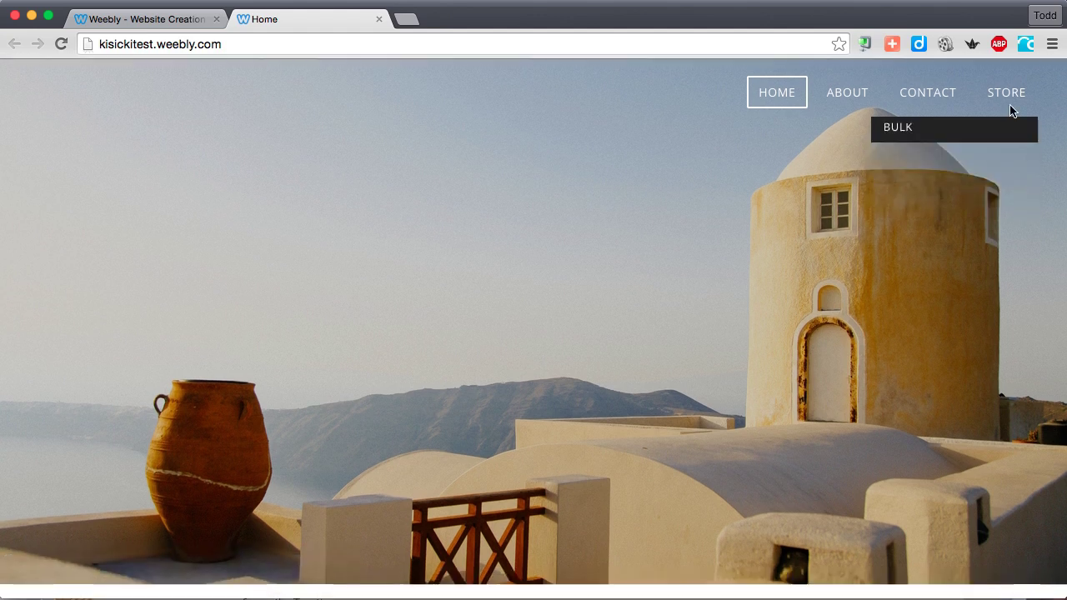
{"action": "scroll", "coordinate": [526, 293], "scroll_direction": "down", "scroll_amount": 2}
{"action": "scroll", "coordinate": [526, 295], "scroll_direction": "down", "scroll_amount": 10}
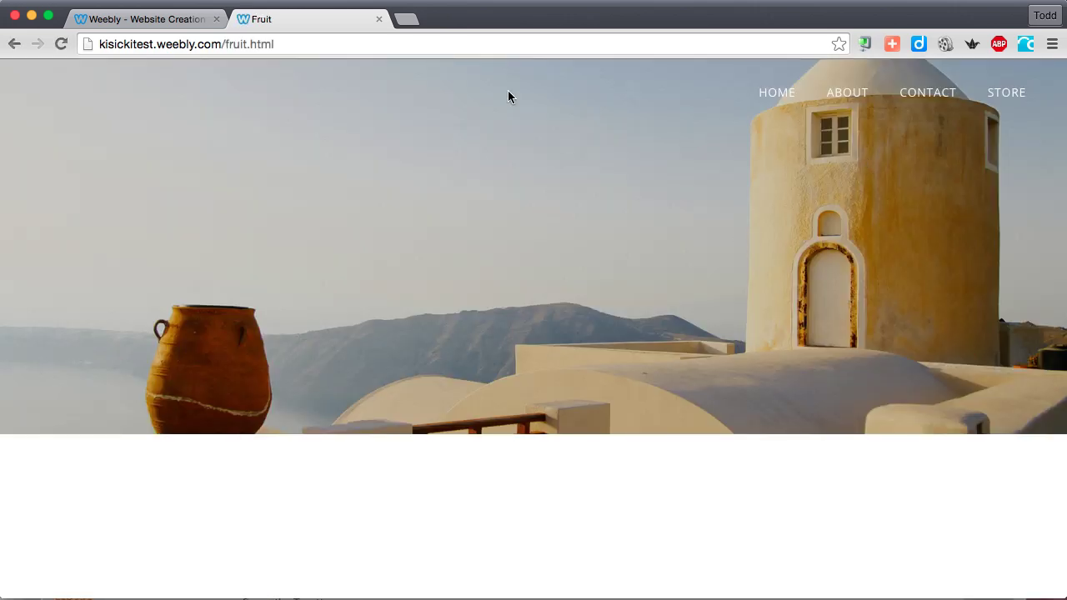
{"action": "double_click", "coordinate": [254, 45]}
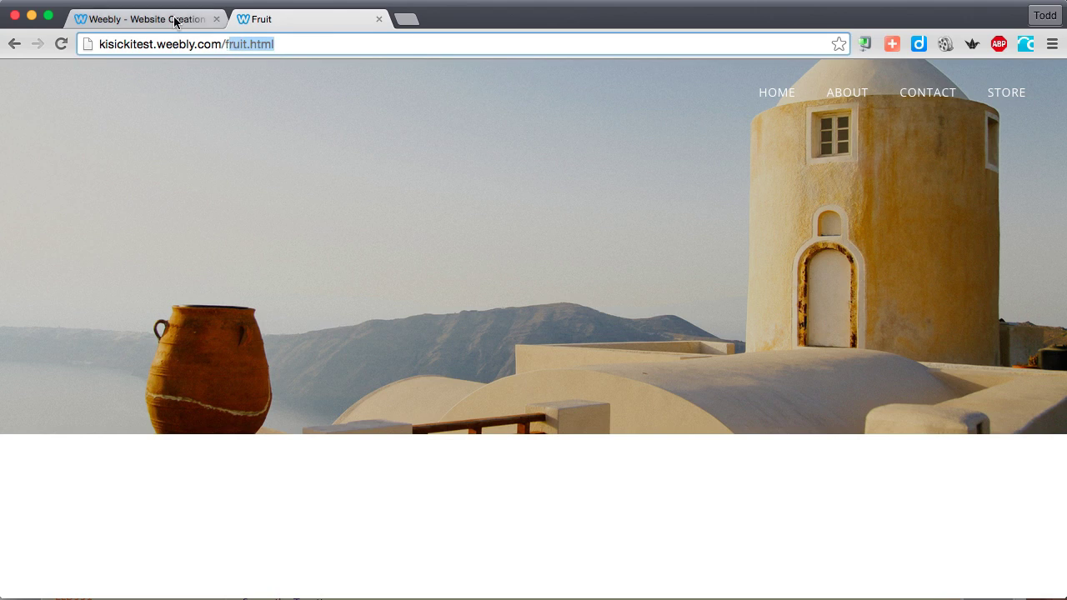
Return to the site editor, close the publish confirmation, and add a standard page named References
{"action": "left_click", "coordinate": [175, 20]}
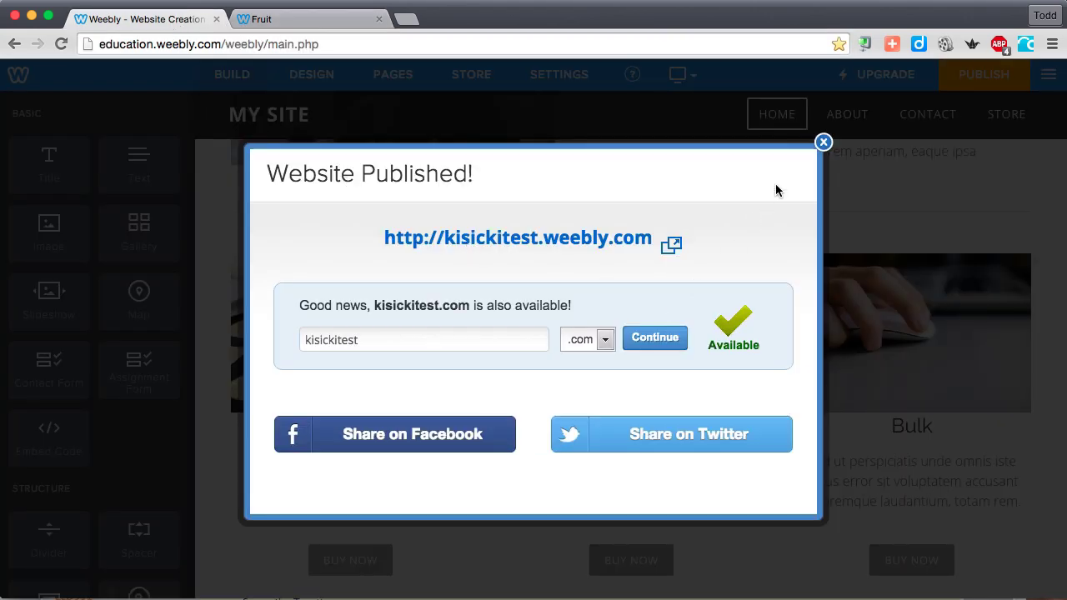
{"action": "left_click", "coordinate": [822, 142]}
{"action": "left_click", "coordinate": [392, 74]}
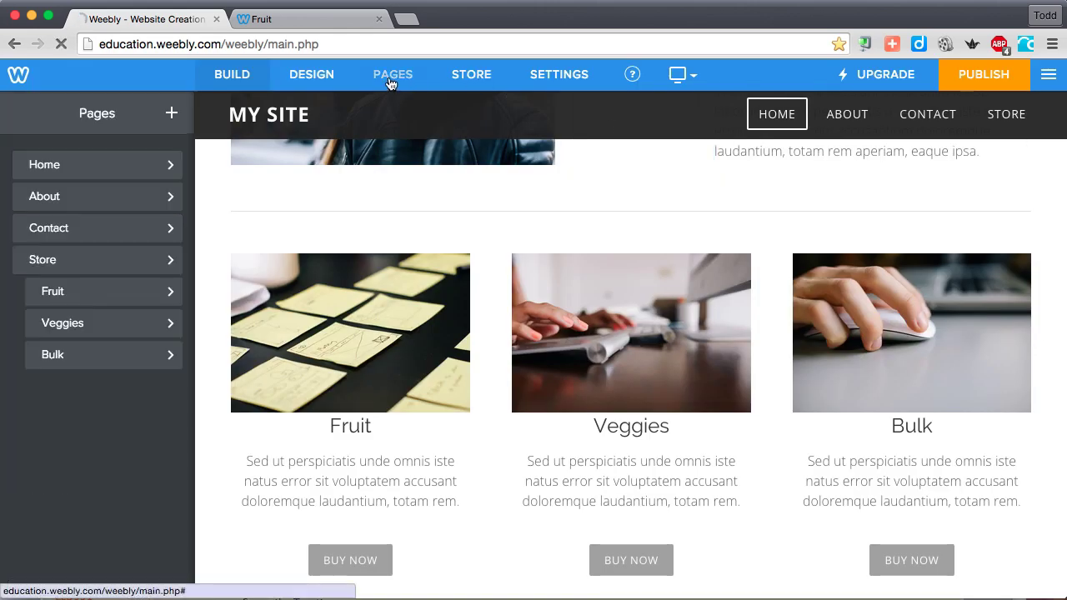
{"action": "left_click", "coordinate": [171, 114]}
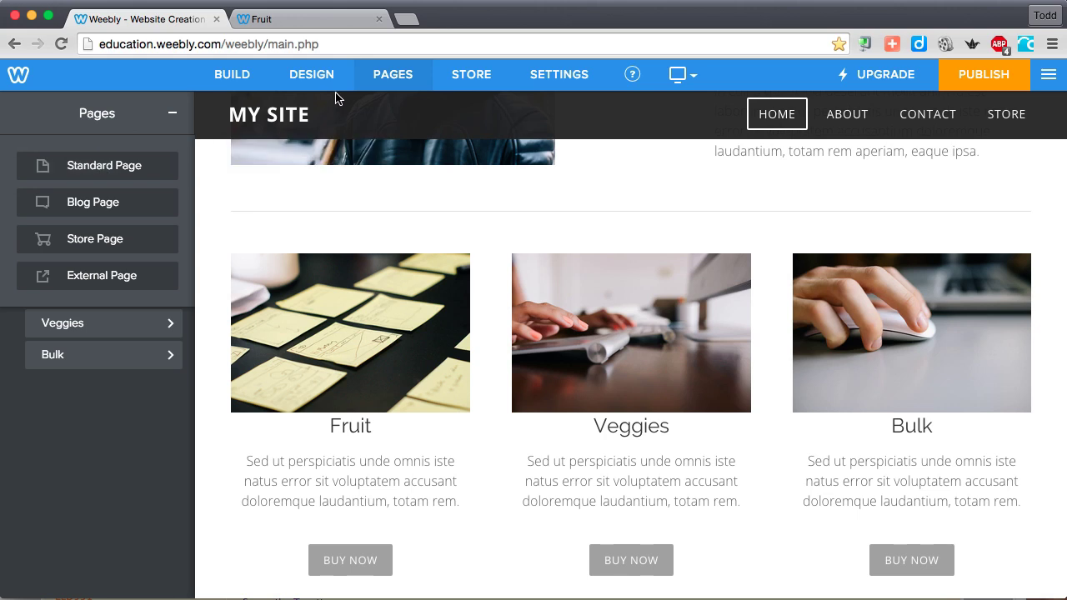
{"action": "left_click", "coordinate": [120, 166]}
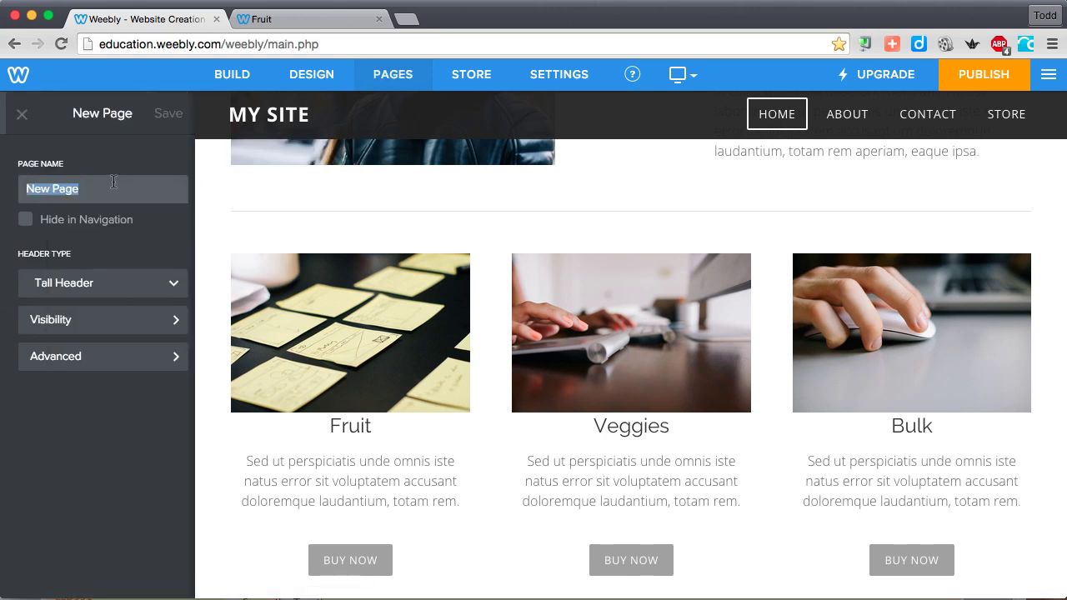
{"action": "type", "text": "References"}
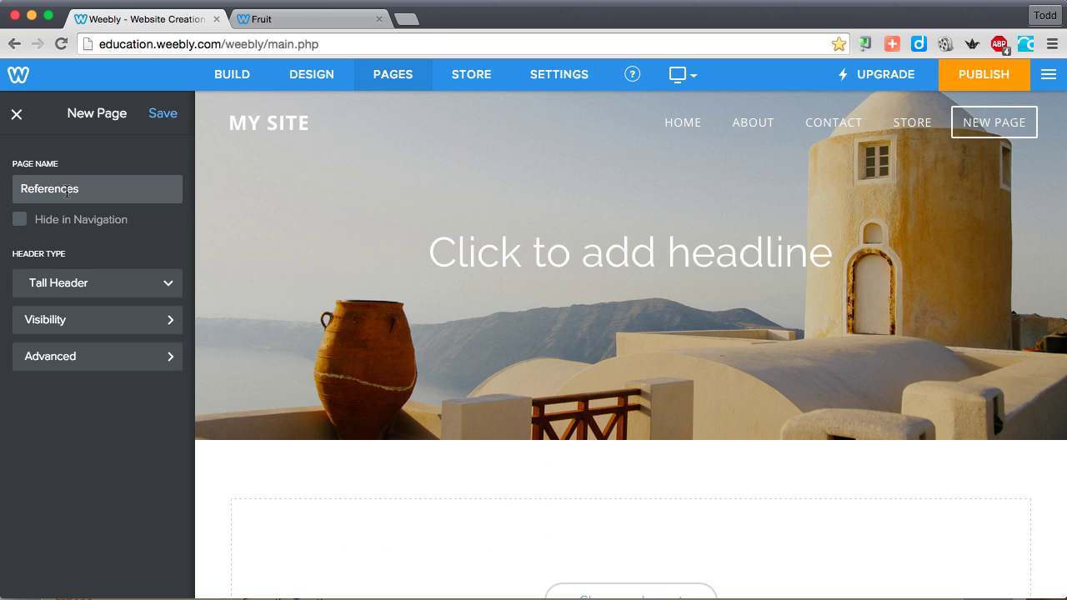
{"action": "left_click", "coordinate": [157, 114]}
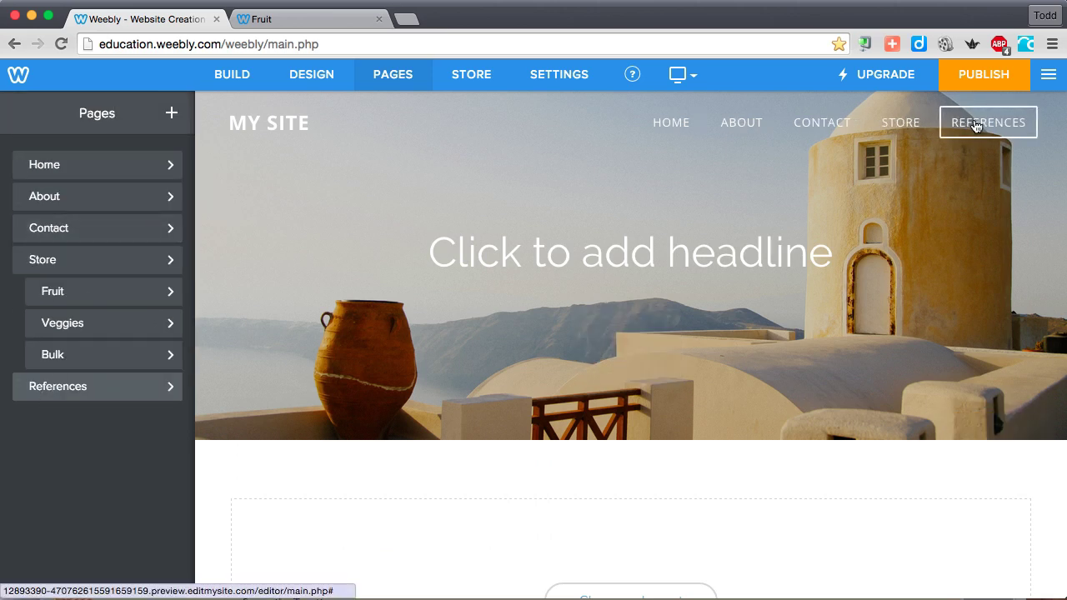
Hide the References page from the site navigation and return to the page list
{"action": "left_click", "coordinate": [113, 388]}
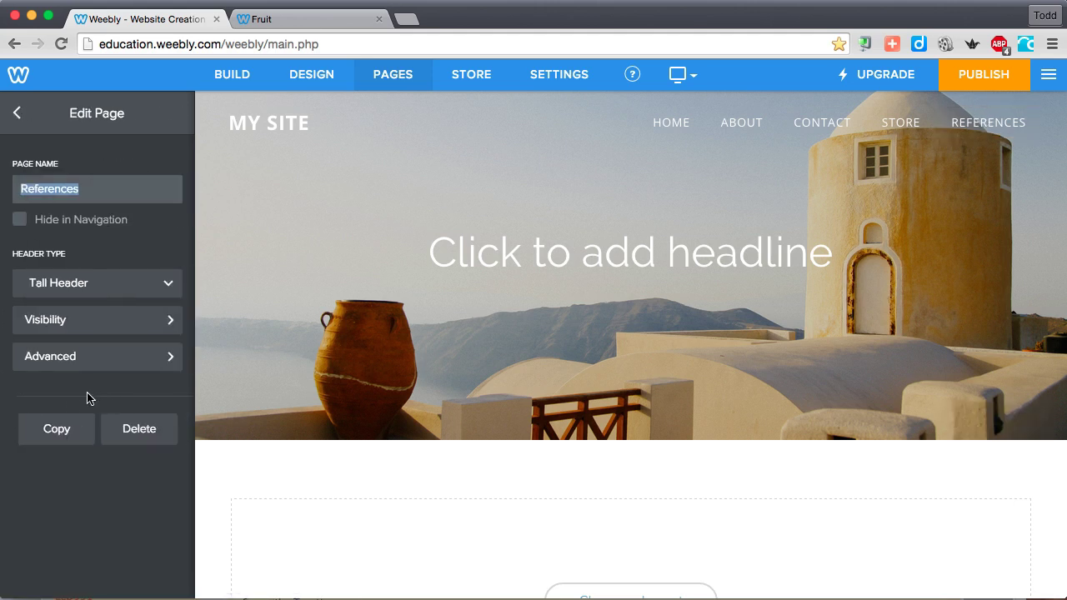
{"action": "left_click", "coordinate": [19, 221]}
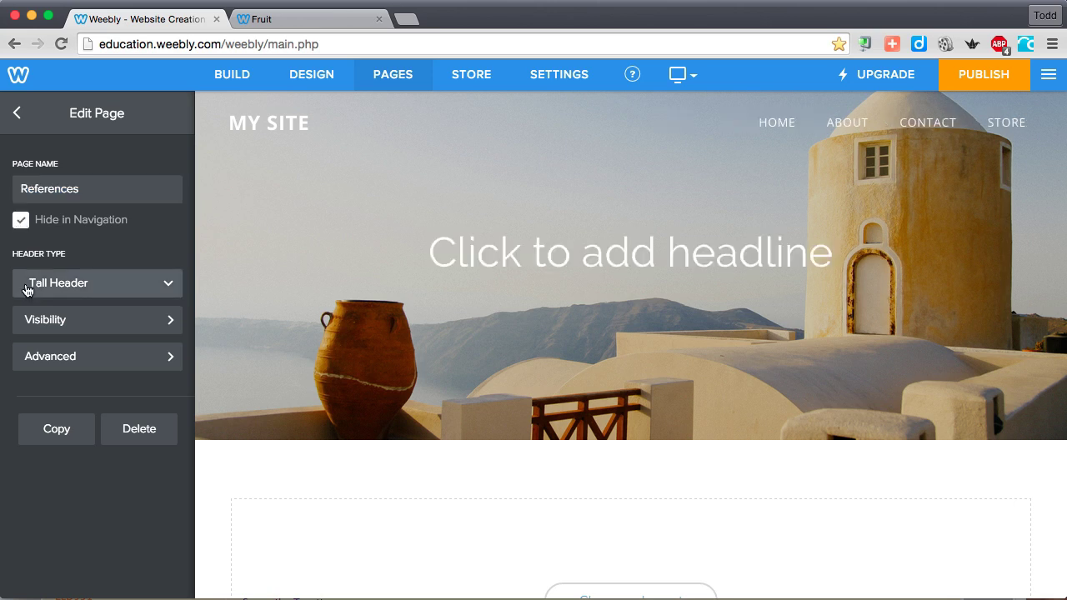
{"action": "left_click", "coordinate": [18, 117]}
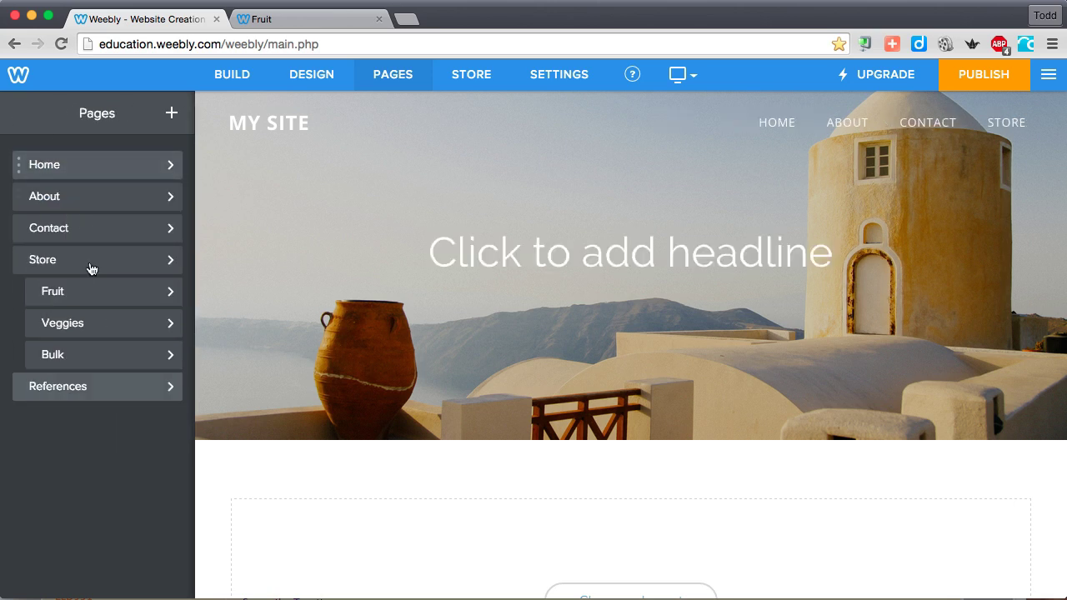
{"action": "mouse_move", "coordinate": [1031, 135]}
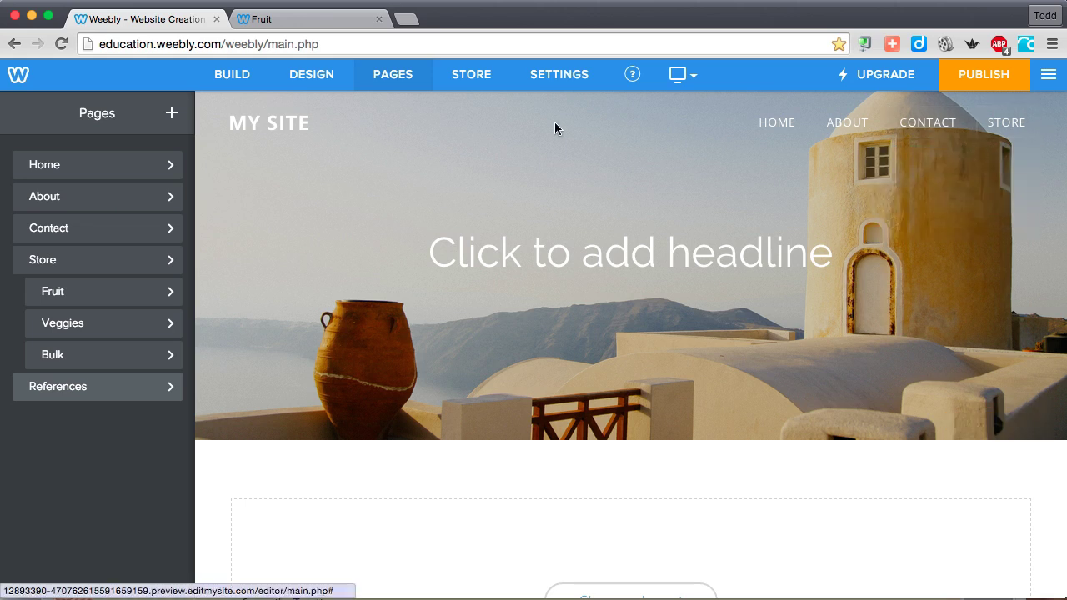
Open the Contact page for building and apply the Contact layout with a form beside contact details and a map
{"action": "left_click", "coordinate": [230, 74]}
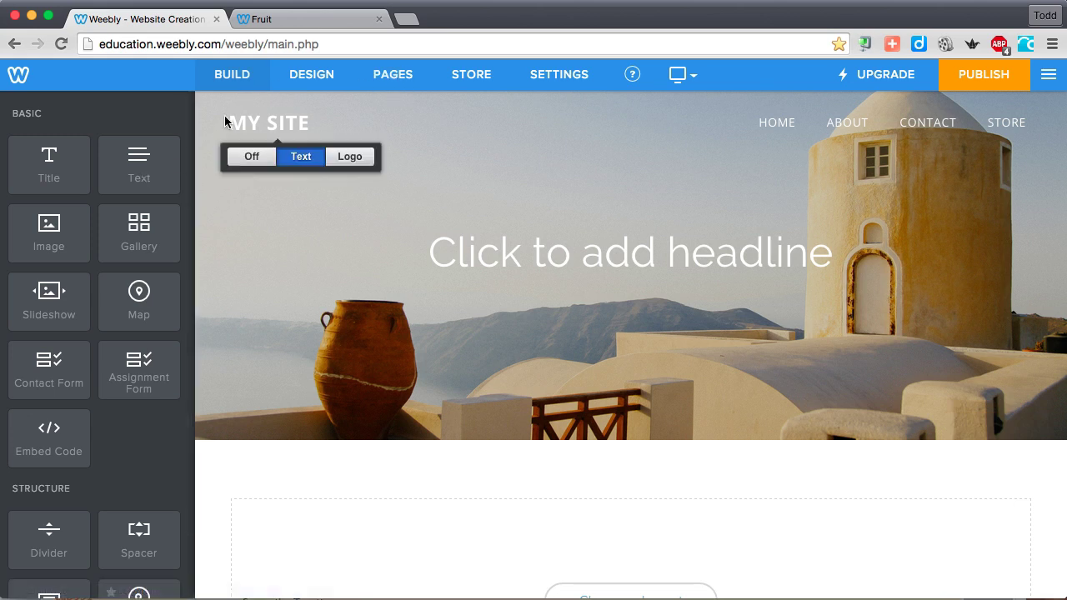
{"action": "left_click", "coordinate": [946, 132]}
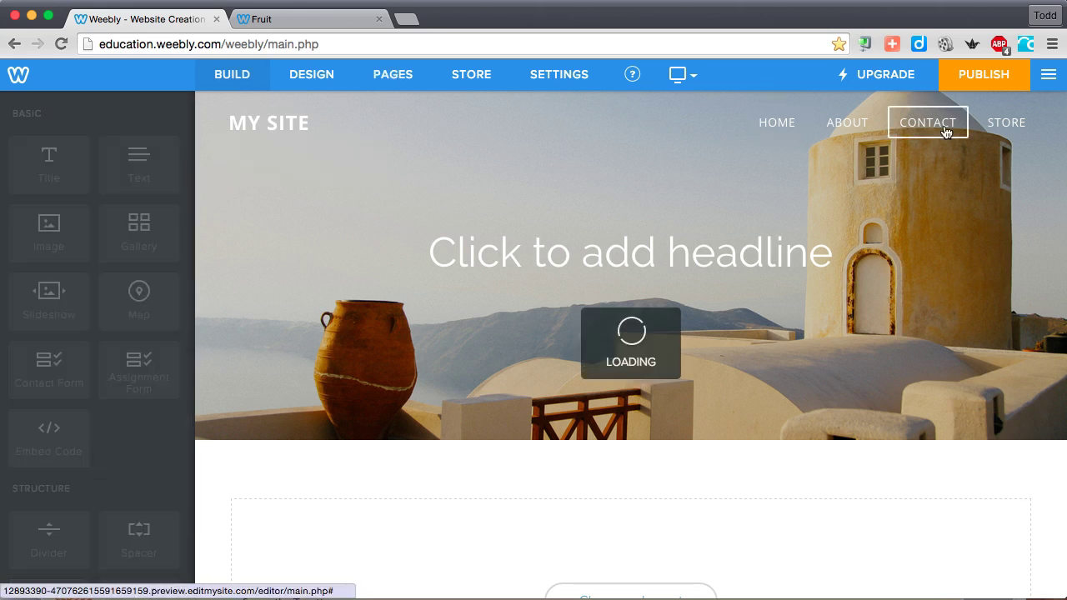
{"action": "left_click", "coordinate": [650, 430]}
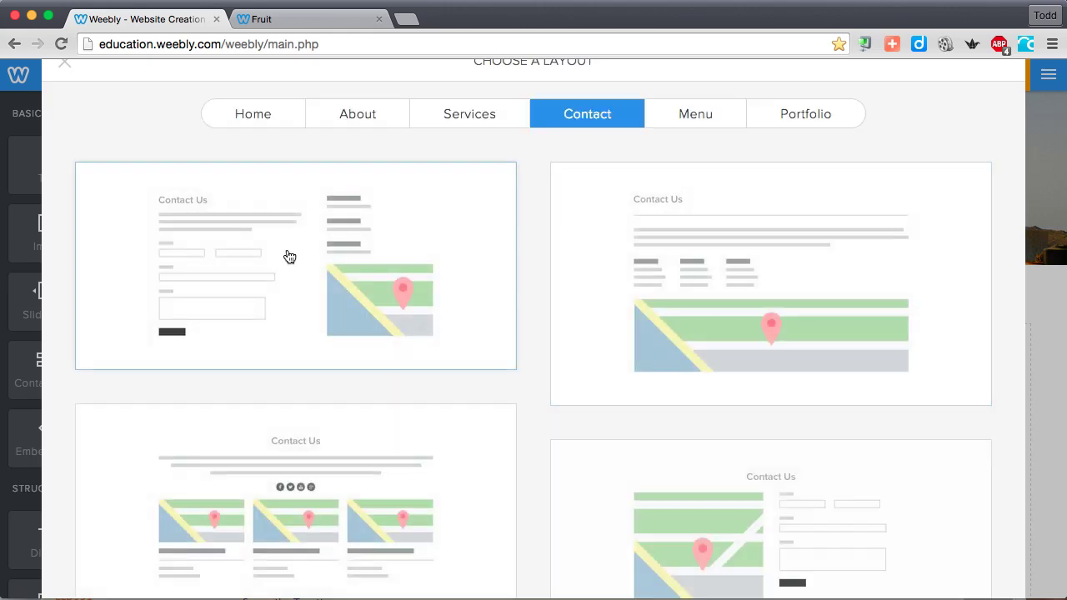
{"action": "left_click", "coordinate": [236, 269]}
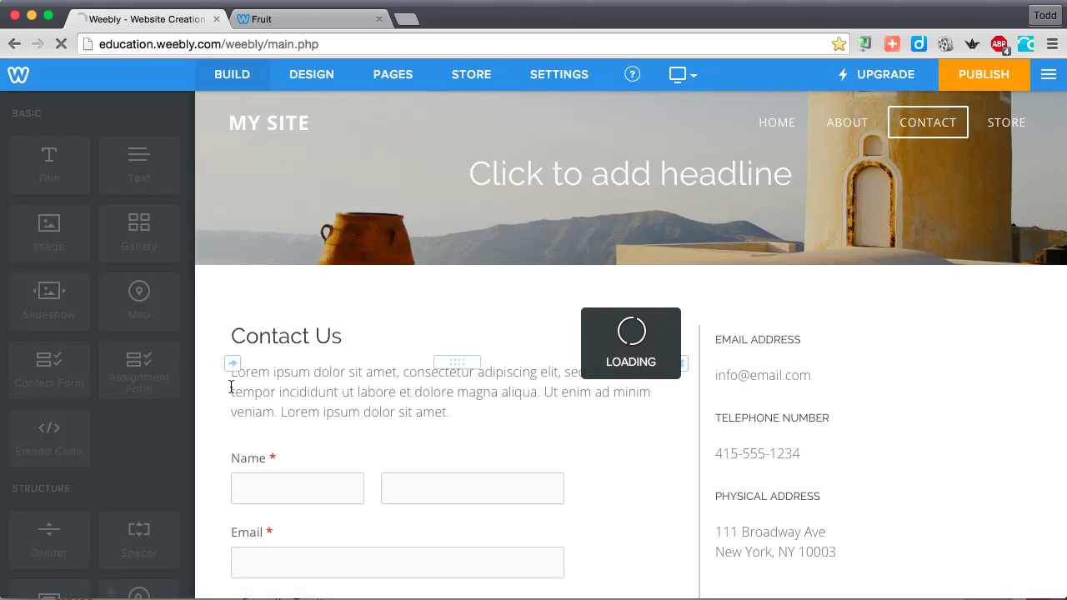
{"action": "scroll", "coordinate": [219, 379], "scroll_direction": "down", "scroll_amount": 5}
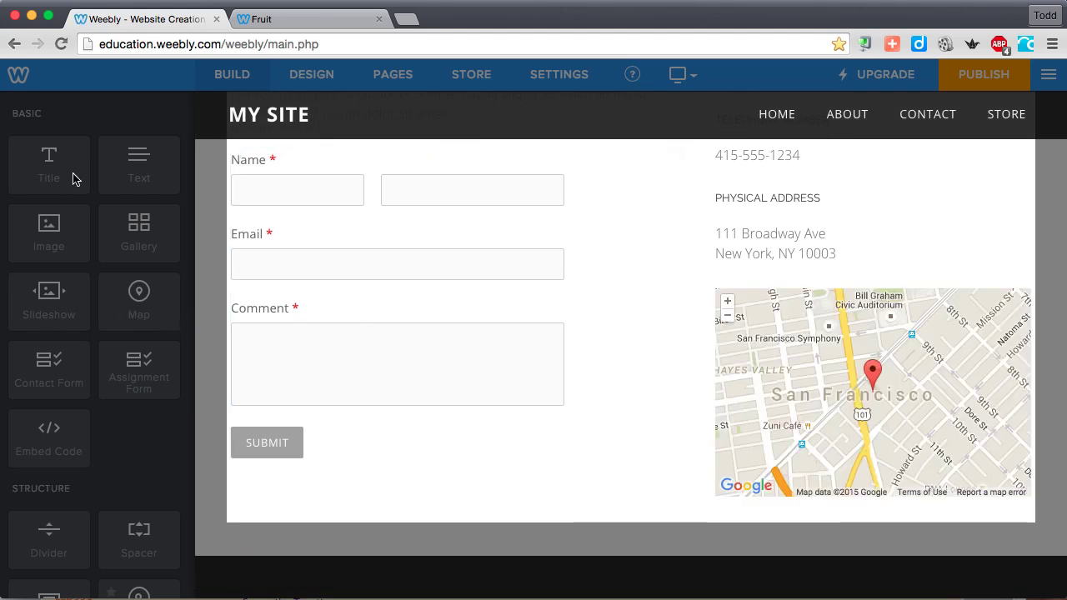
{"action": "scroll", "coordinate": [683, 331], "scroll_direction": "up", "scroll_amount": 8}
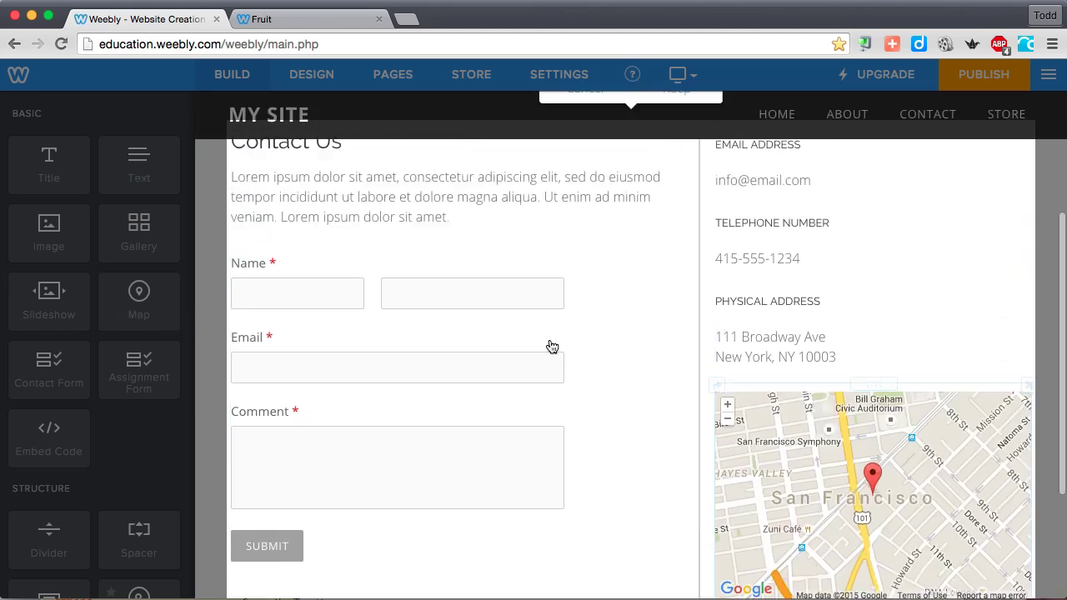
{"action": "left_click", "coordinate": [686, 307]}
Add a text element reading References beneath the map on the Contact page
{"action": "scroll", "coordinate": [410, 316], "scroll_direction": "down", "scroll_amount": 10}
{"action": "left_click_drag", "start_coordinate": [133, 167], "coordinate": [493, 416]}
{"action": "mouse_move", "coordinate": [845, 452]}
{"action": "left_mouse_down"}
{"action": "mouse_move", "coordinate": [900, 419]}
{"action": "mouse_move", "coordinate": [861, 411]}
{"action": "mouse_move", "coordinate": [892, 405]}
{"action": "mouse_move", "coordinate": [891, 424]}
{"action": "mouse_move", "coordinate": [849, 445]}
{"action": "left_mouse_up"}
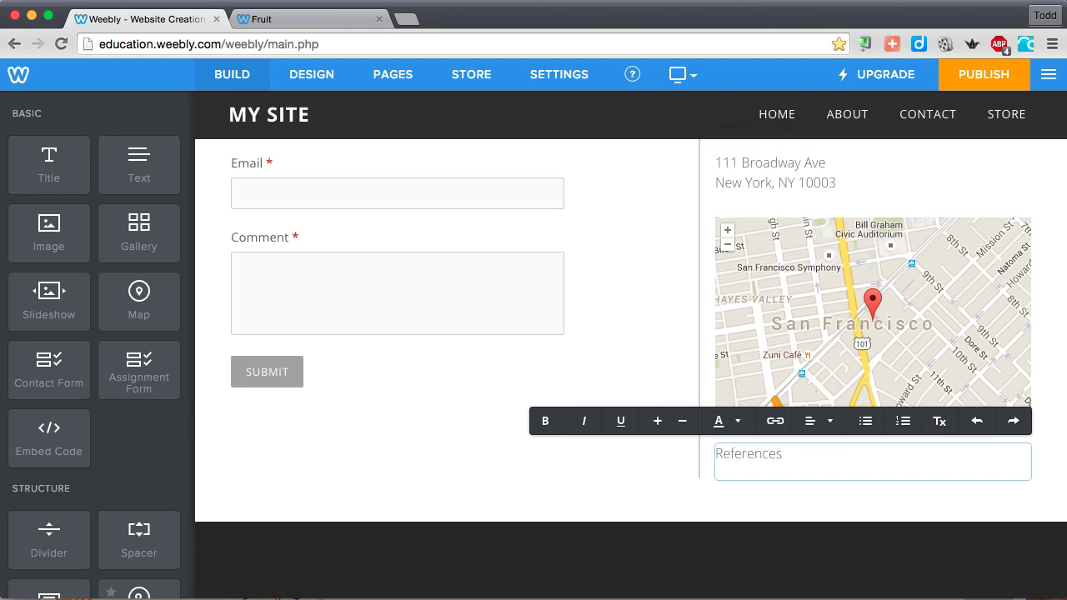
{"action": "left_click", "coordinate": [812, 498]}
Link the References text under the map to the standard page References and save the link
{"action": "left_click", "coordinate": [770, 457]}
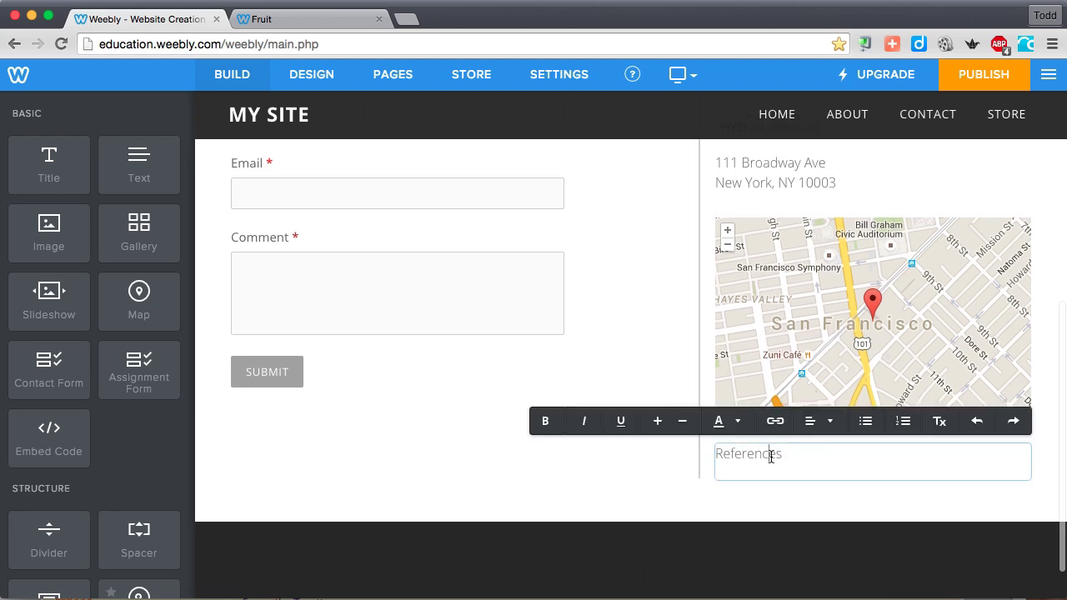
{"action": "left_click_drag", "start_coordinate": [782, 454], "coordinate": [736, 454]}
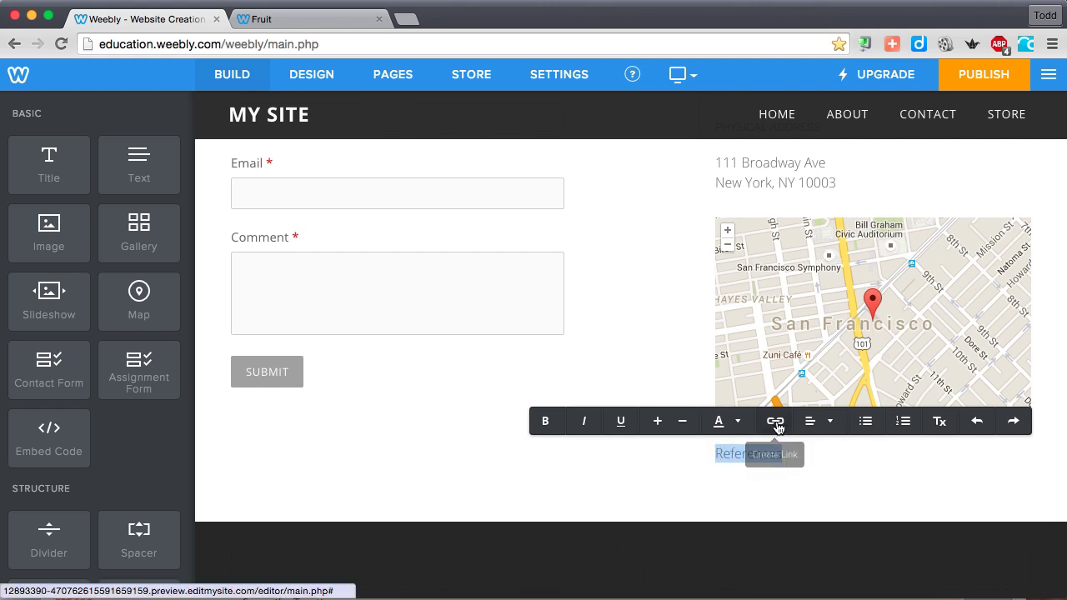
{"action": "left_click", "coordinate": [775, 422]}
{"action": "left_click", "coordinate": [514, 310]}
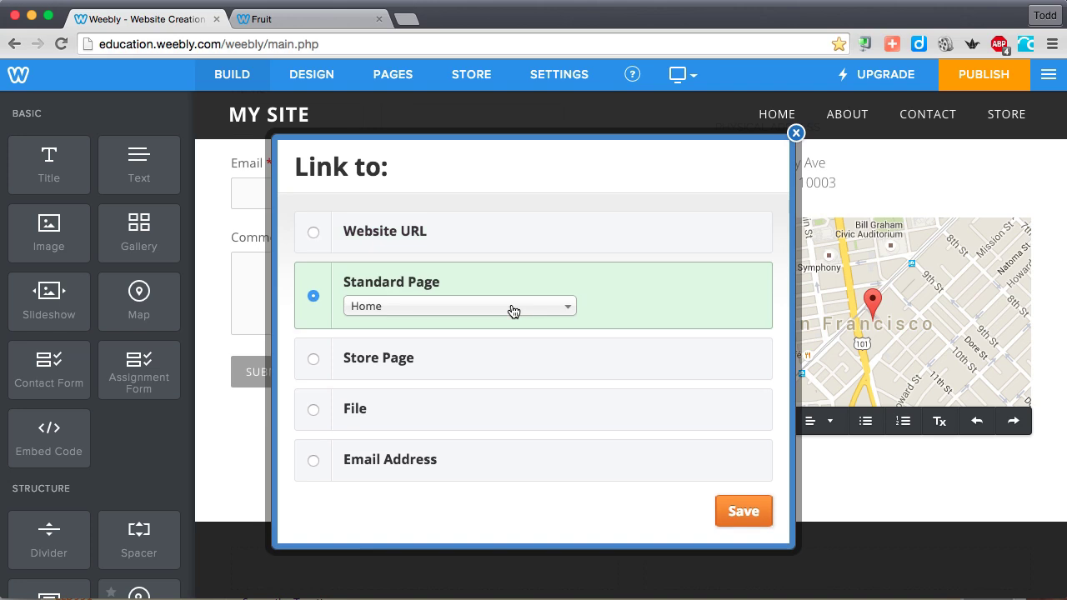
{"action": "left_click", "coordinate": [502, 309]}
{"action": "scroll", "coordinate": [471, 385], "scroll_direction": "down", "scroll_amount": 1}
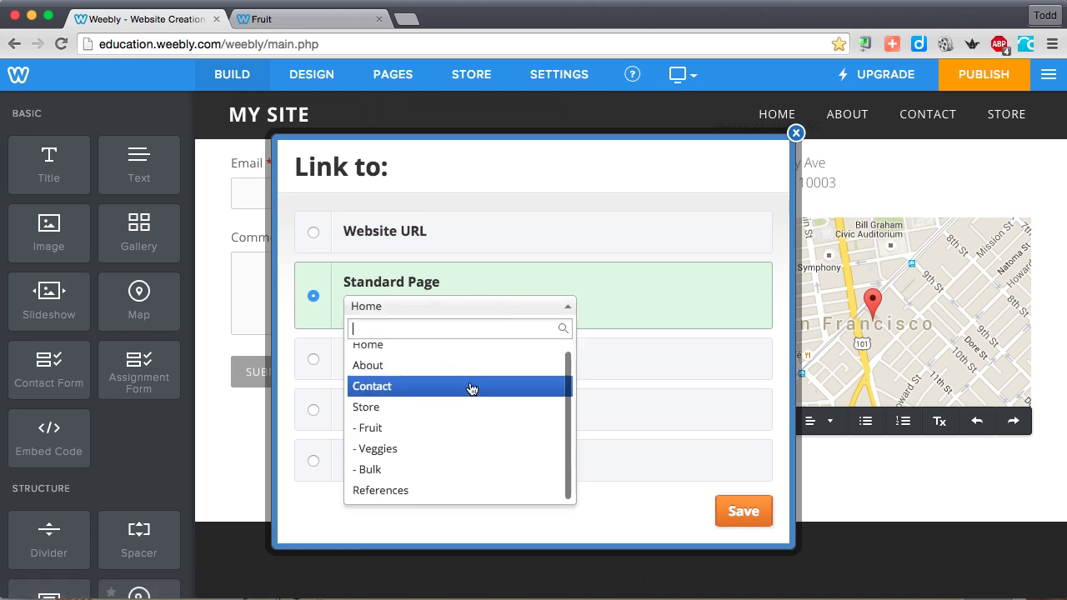
{"action": "left_click", "coordinate": [455, 492]}
{"action": "left_click", "coordinate": [734, 510]}
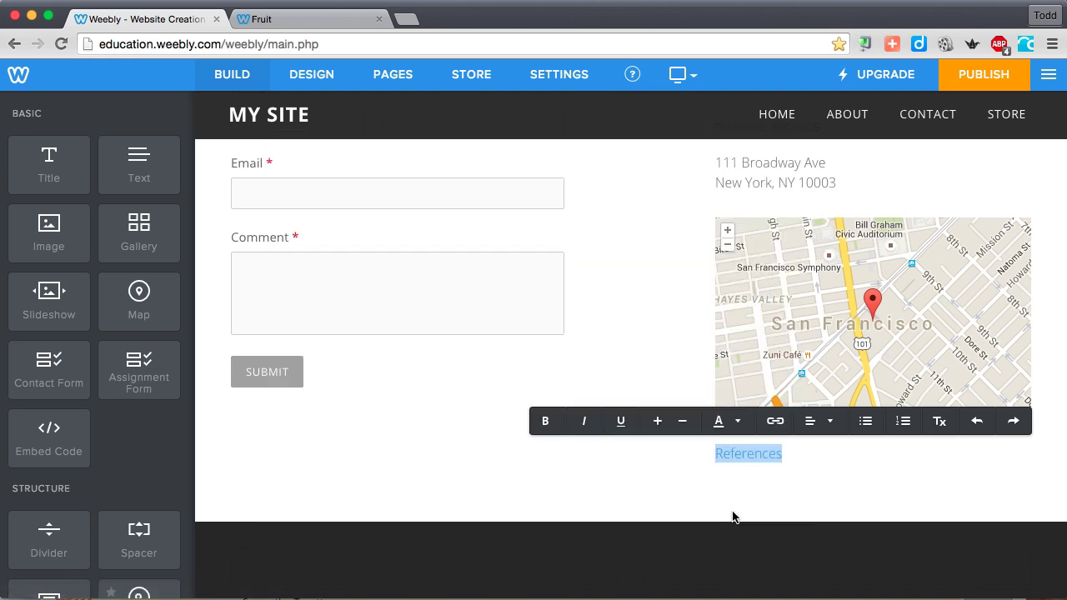
Republish the website and follow the References link from the live Contact page
{"action": "left_click", "coordinate": [986, 77]}
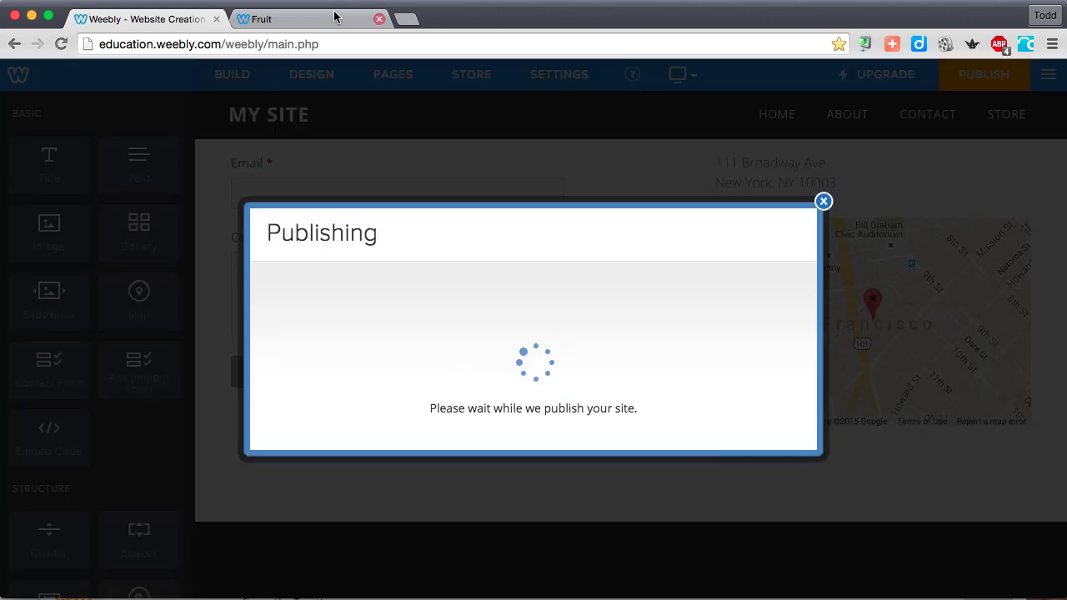
{"action": "left_click", "coordinate": [291, 25]}
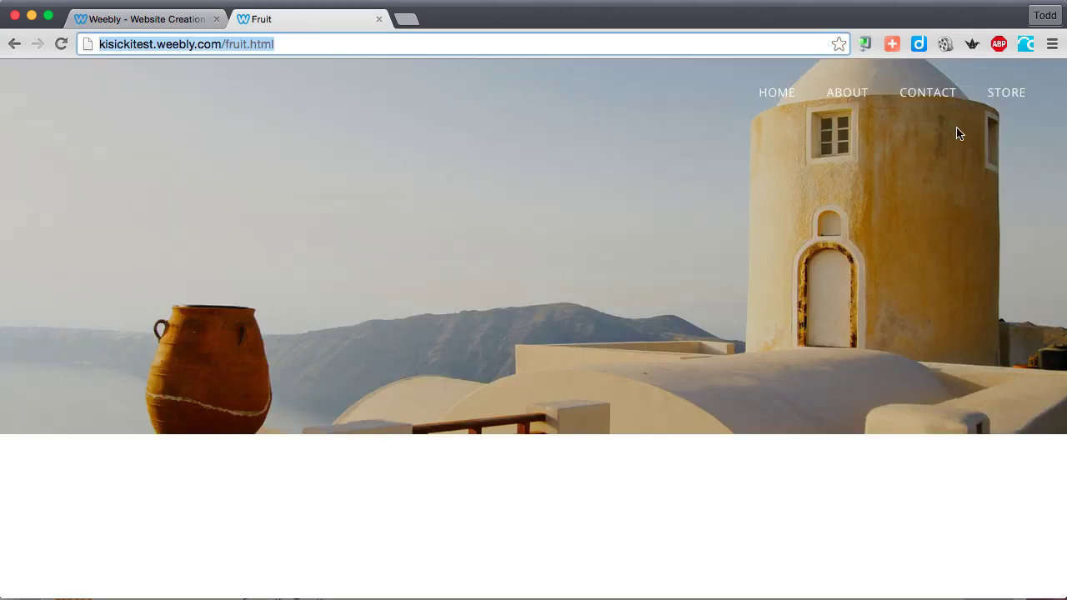
{"action": "left_click", "coordinate": [930, 99]}
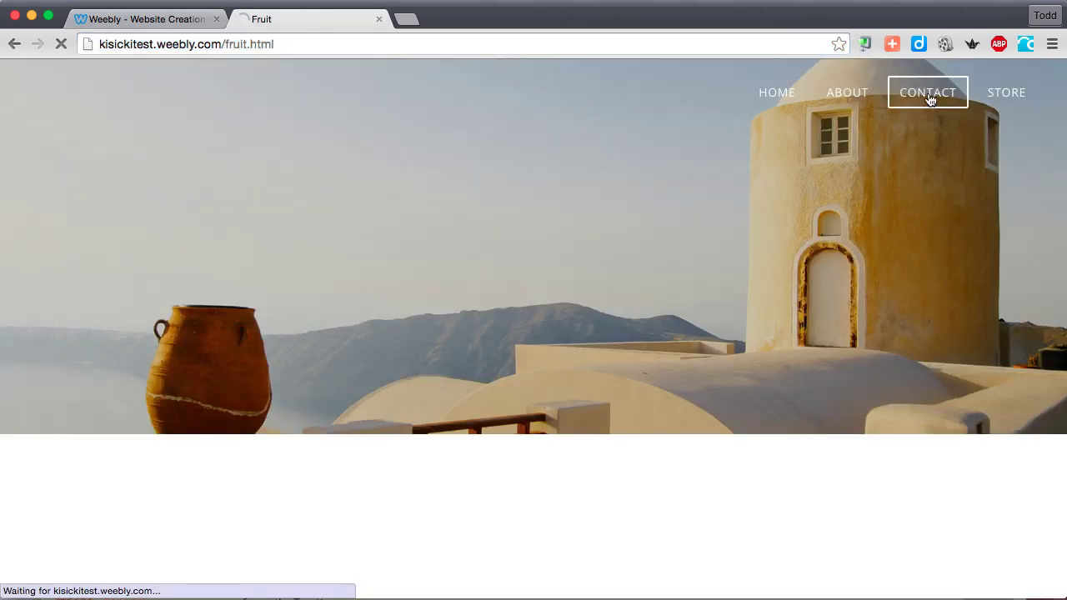
{"action": "scroll", "coordinate": [833, 354], "scroll_direction": "down", "scroll_amount": 5}
{"action": "scroll", "coordinate": [798, 429], "scroll_direction": "down", "scroll_amount": 3}
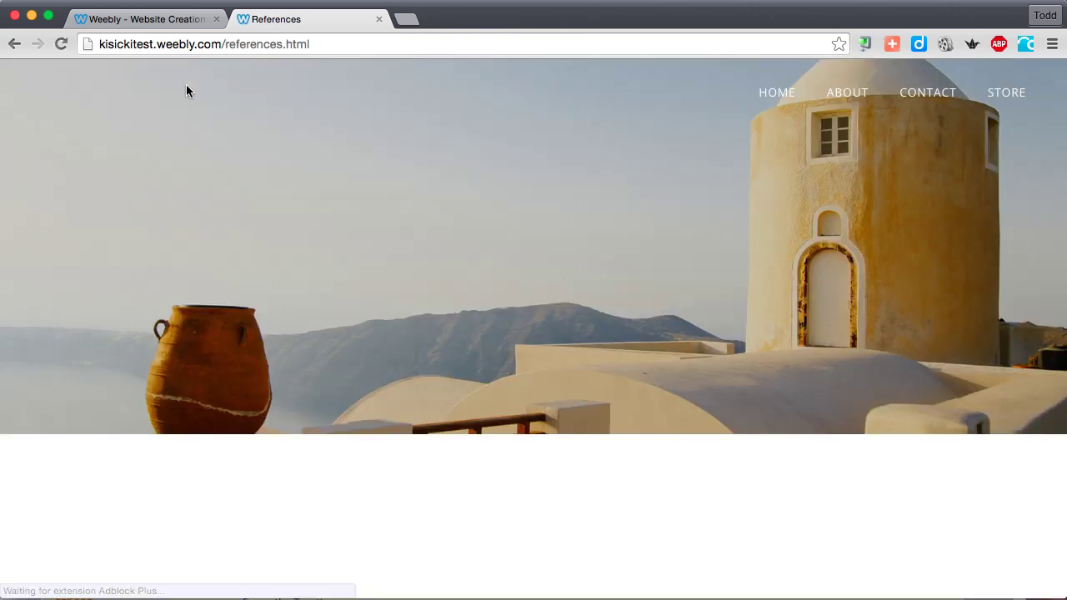
Return to the site editor, close the publish confirmation, and open the list of site pages
{"action": "left_click", "coordinate": [133, 19]}
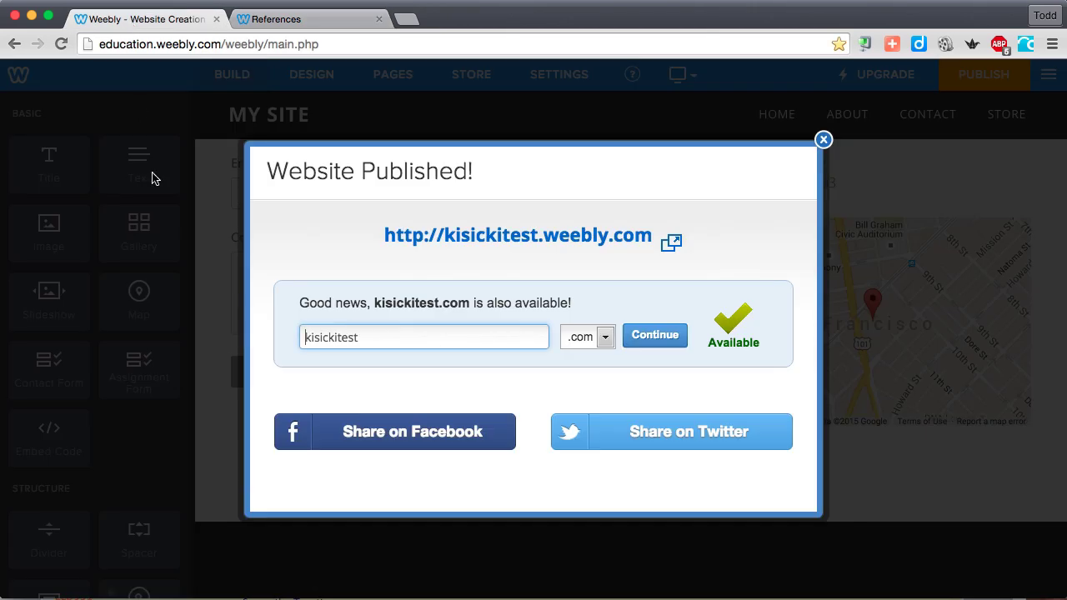
{"action": "left_click", "coordinate": [823, 140]}
{"action": "scroll", "coordinate": [519, 202], "scroll_direction": "up", "scroll_amount": 5}
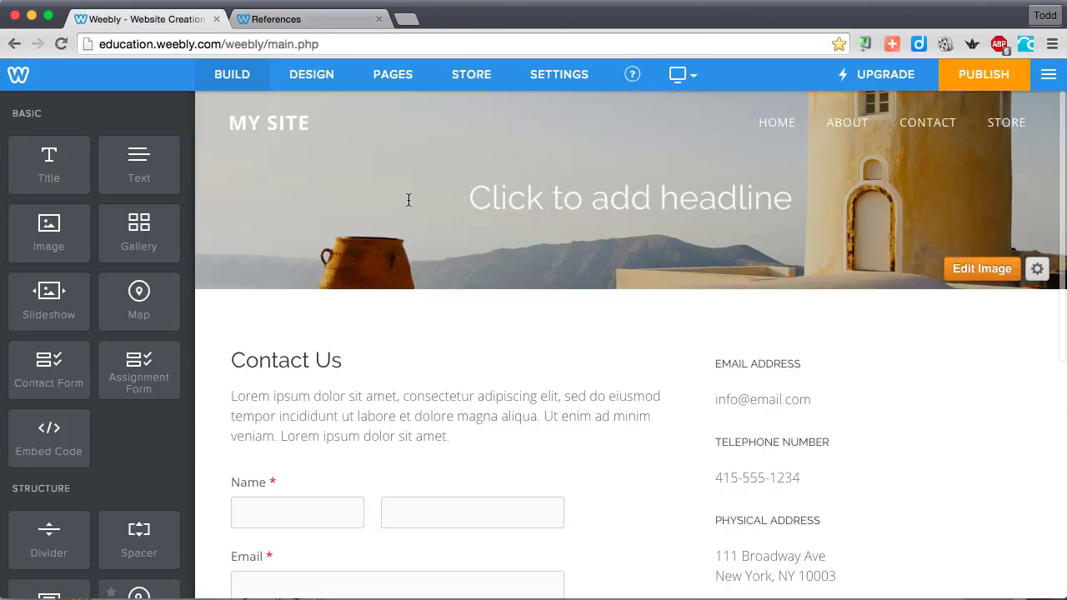
{"action": "left_click", "coordinate": [393, 76]}
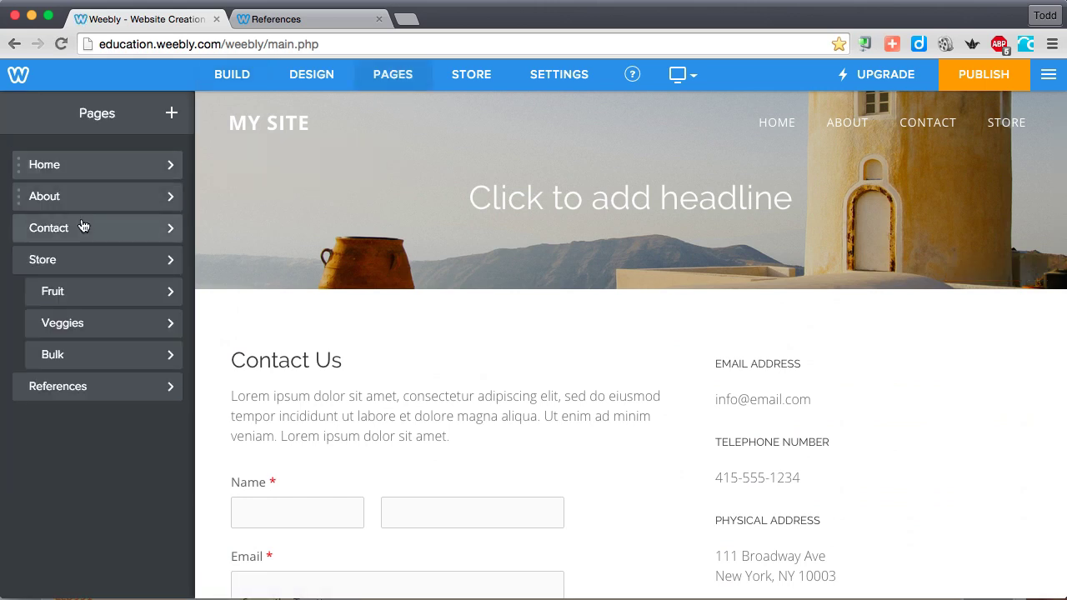